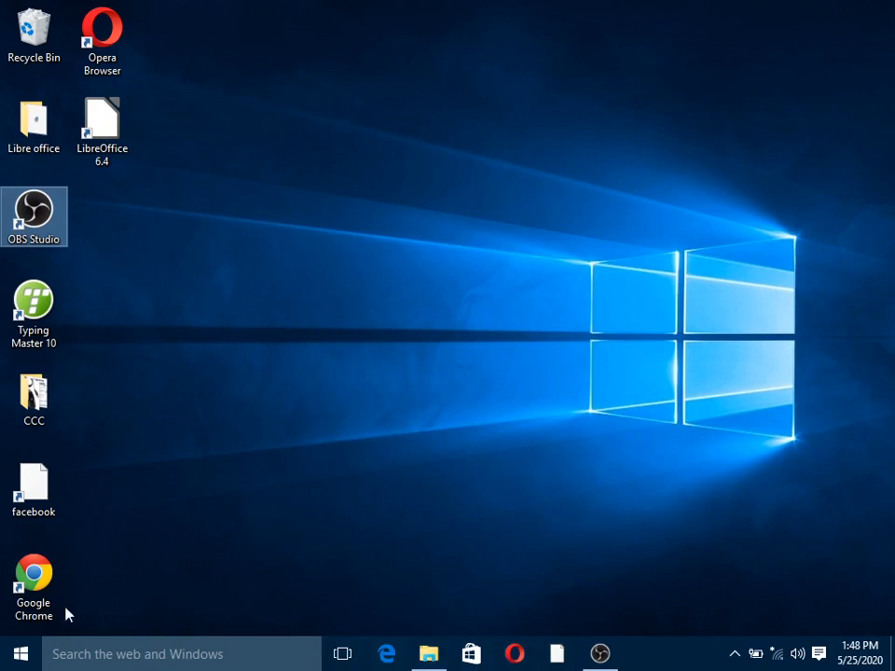
- Open Microsoft Office Word 2007 from the Microsoft Office group of installed programs
left_click(20, 654)
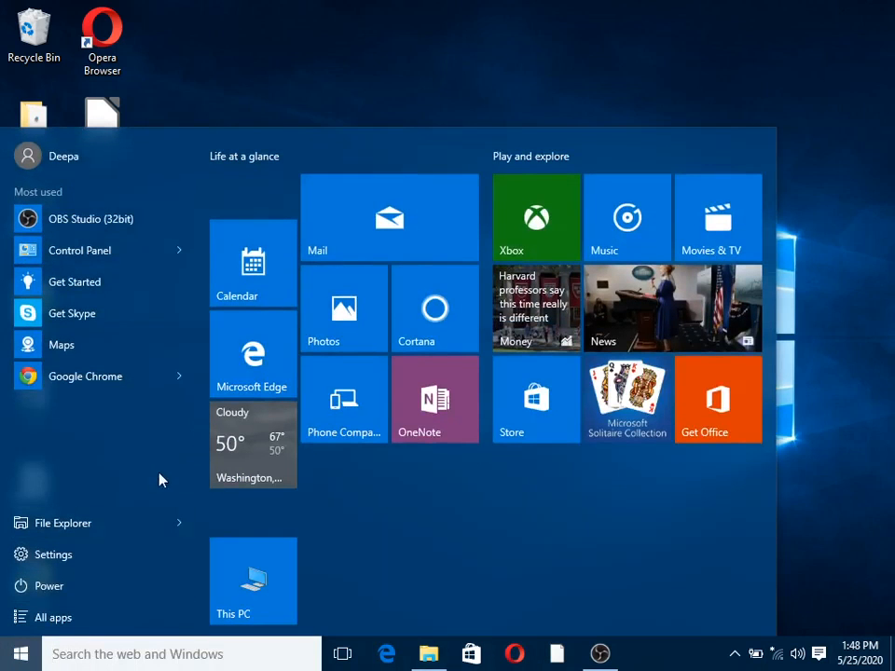
left_click(79, 623)
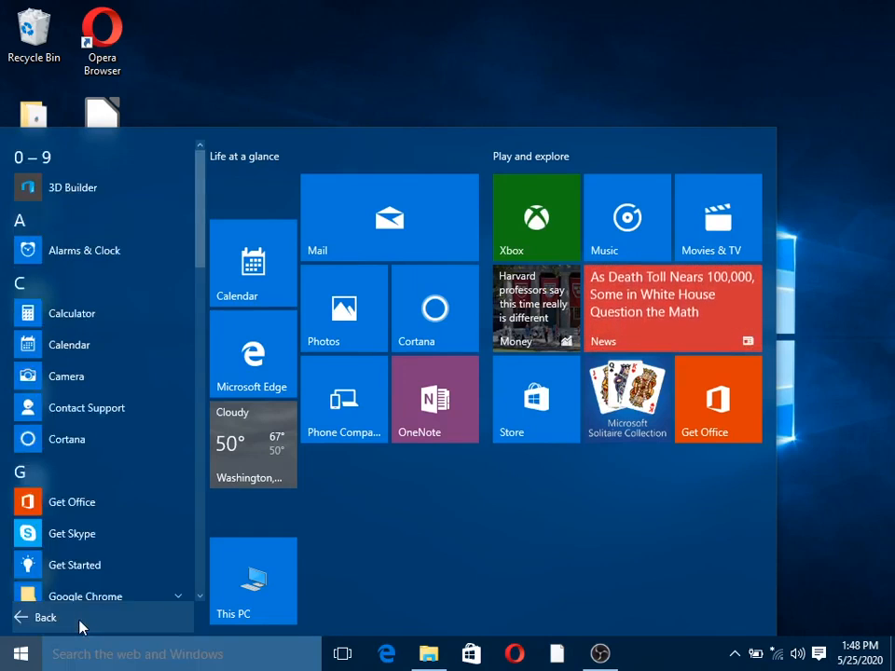
left_click_drag(205, 259, 187, 400)
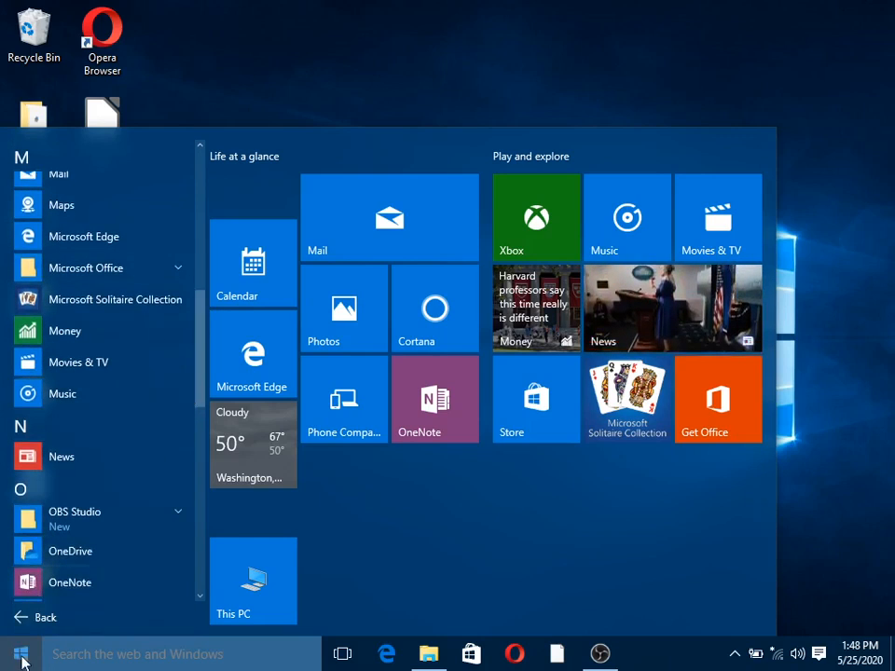
left_click(180, 275)
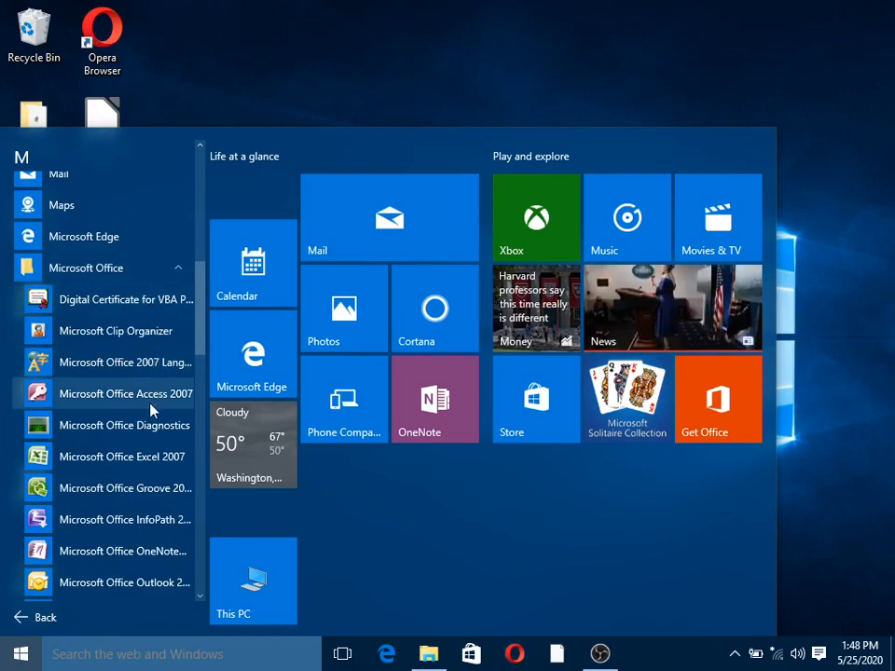
scroll(148, 487, "down", 2)
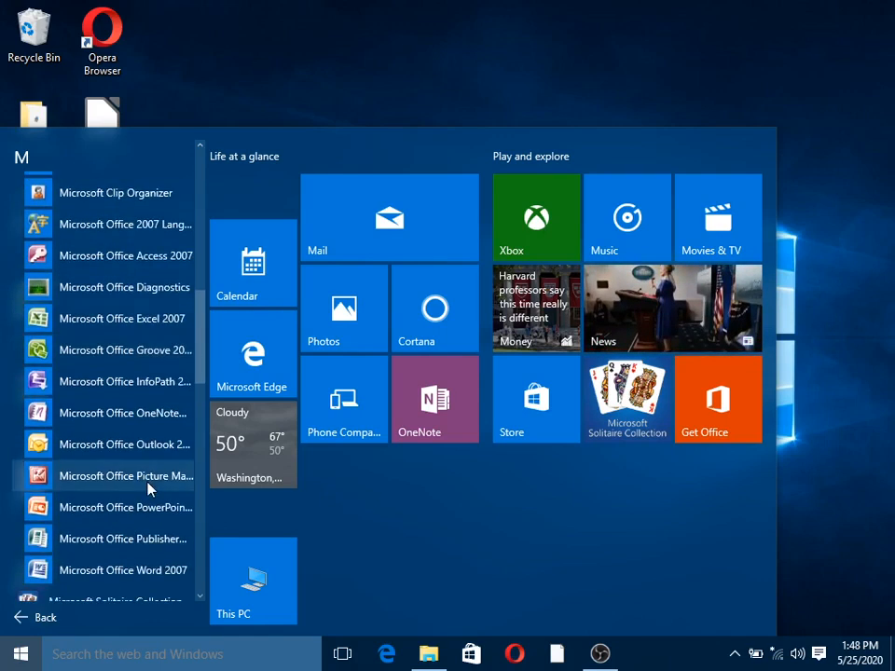
scroll(148, 487, "down", 1)
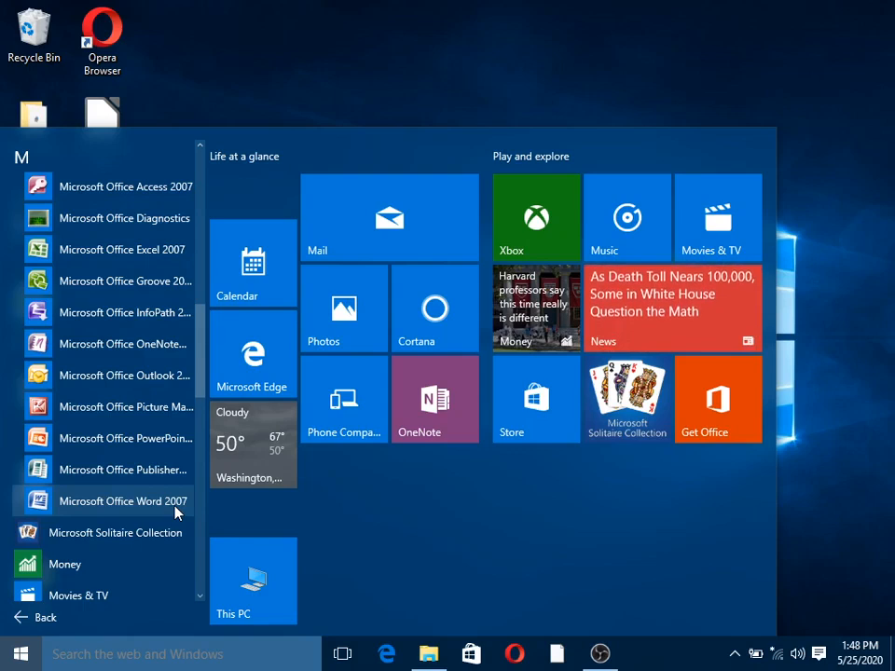
left_click(178, 511)
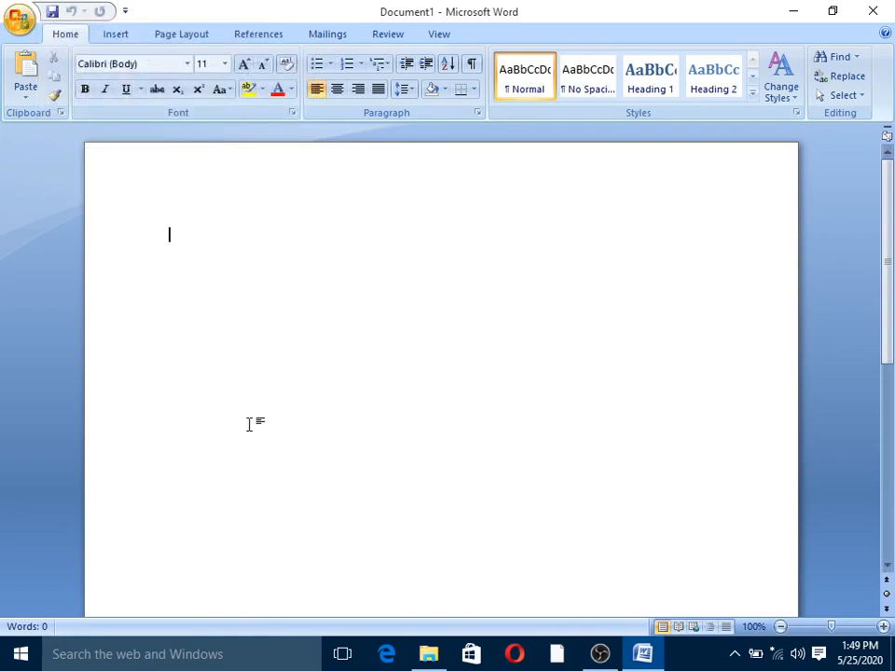
left_click(17, 21)
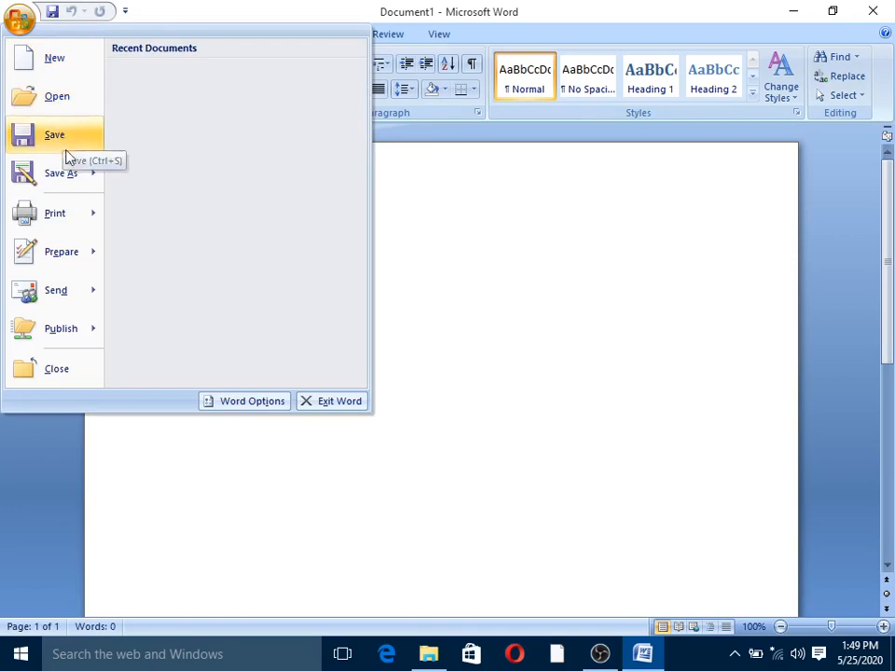
mouse_move(68, 183)
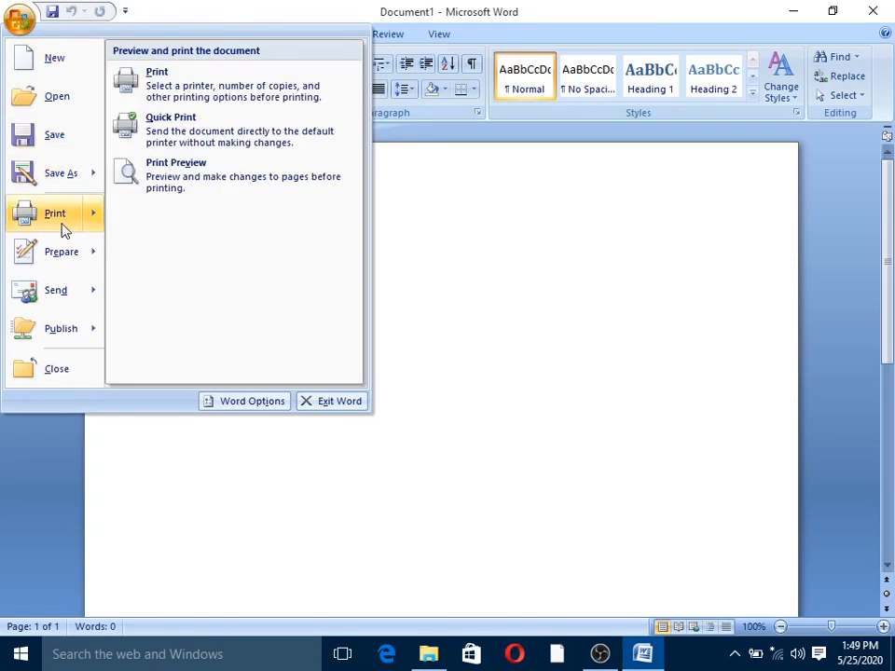
mouse_move(63, 268)
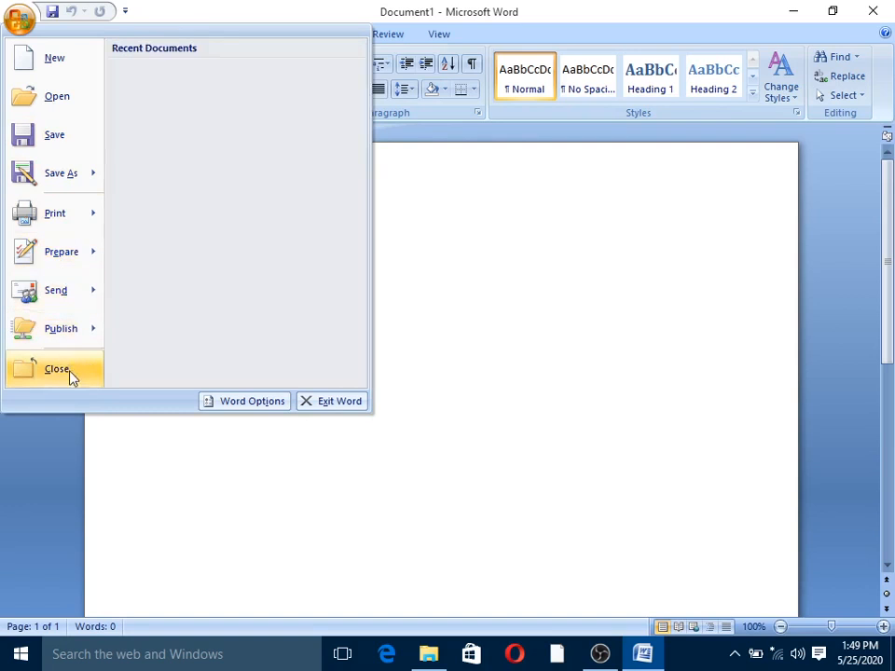
left_click(448, 413)
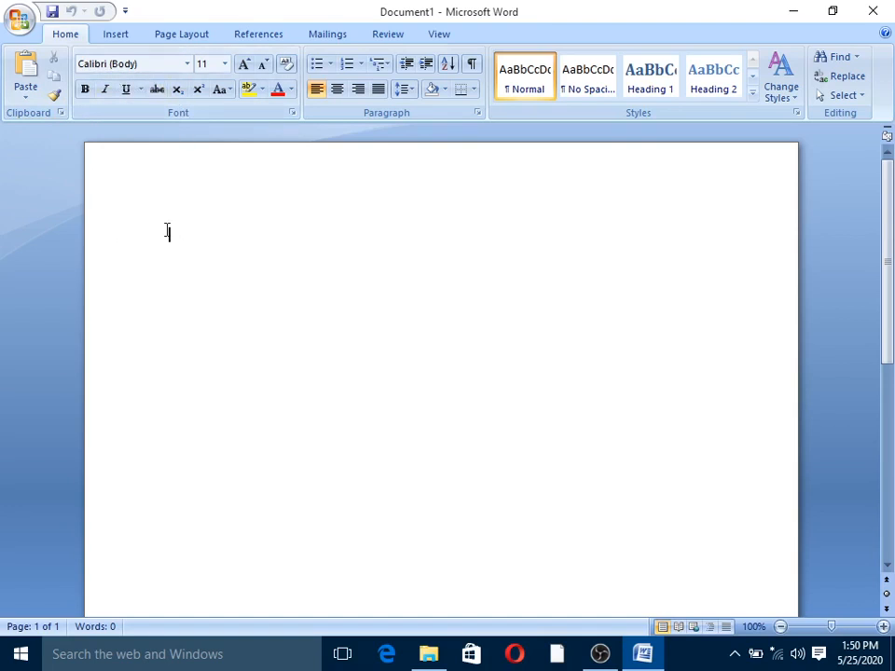
- Enter the word "COmputer" on the blank page and set its font to Century
type("COmputer")
left_click_drag(165, 236, 224, 242)
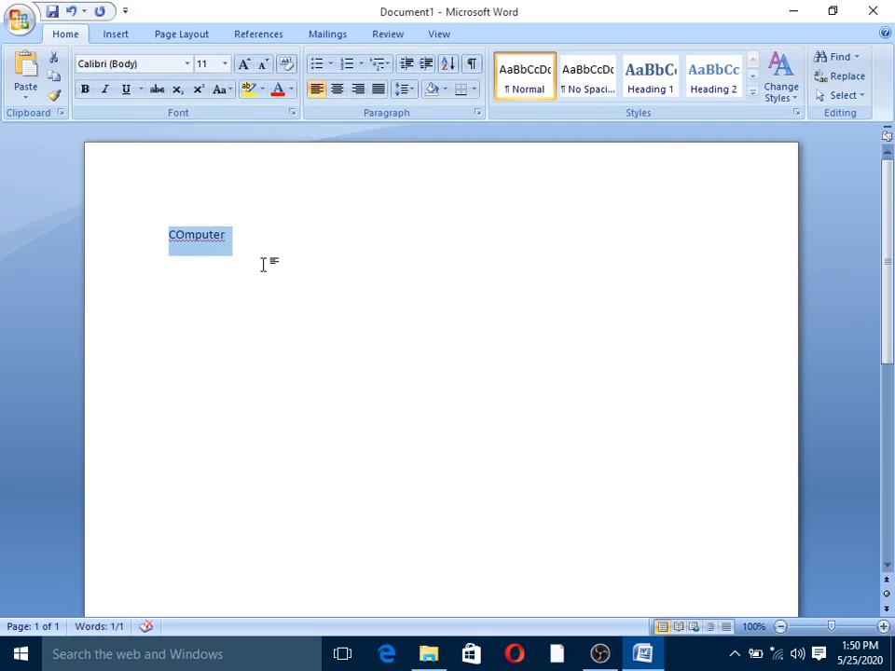
left_click(187, 66)
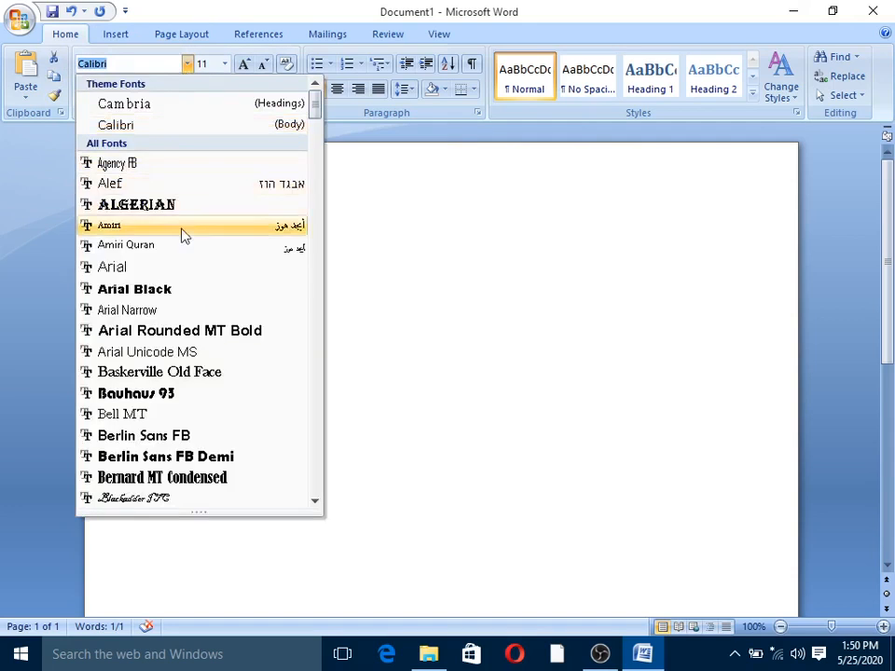
scroll(183, 252, "down", 2)
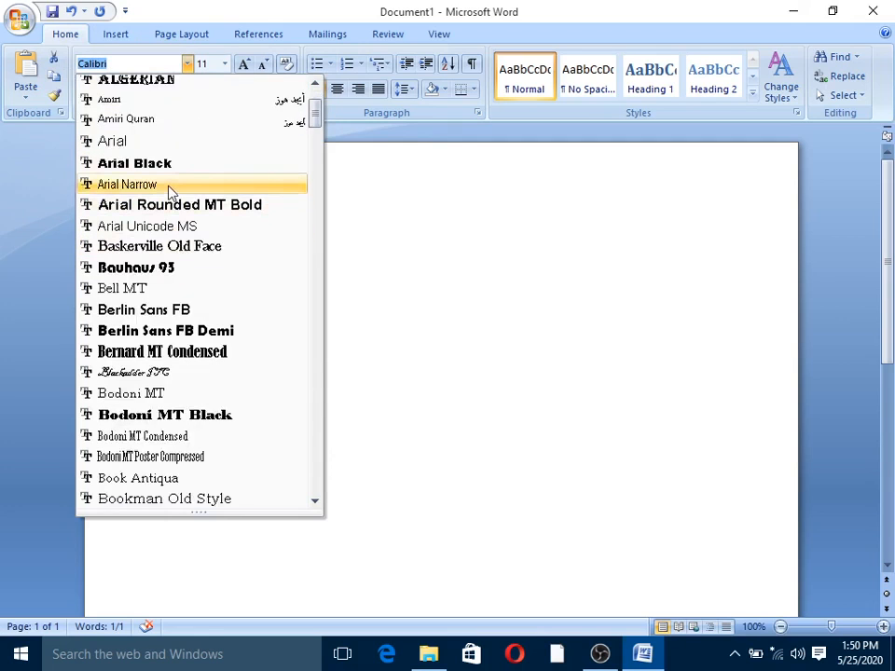
scroll(170, 191, "down", 6)
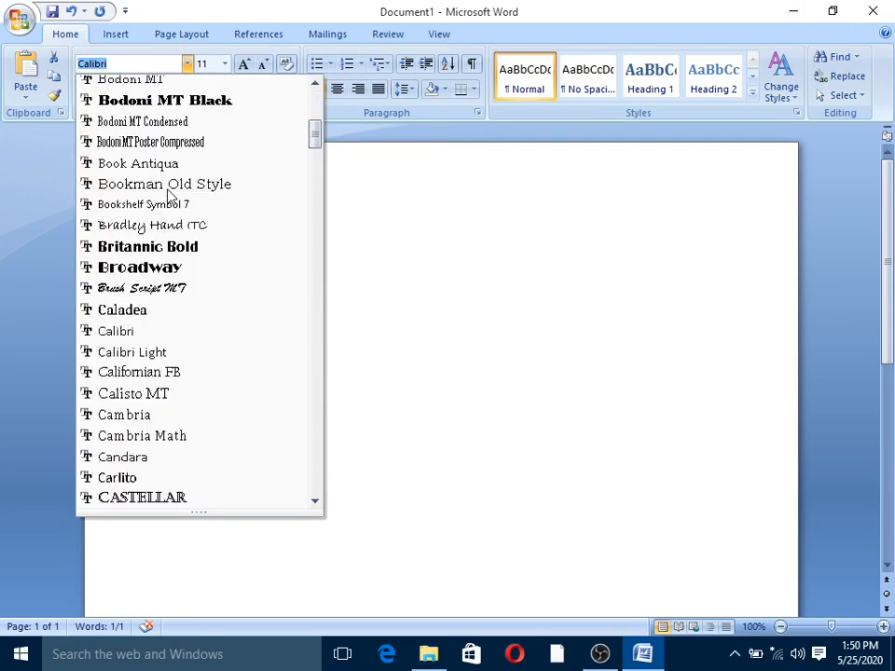
scroll(171, 193, "down", 3)
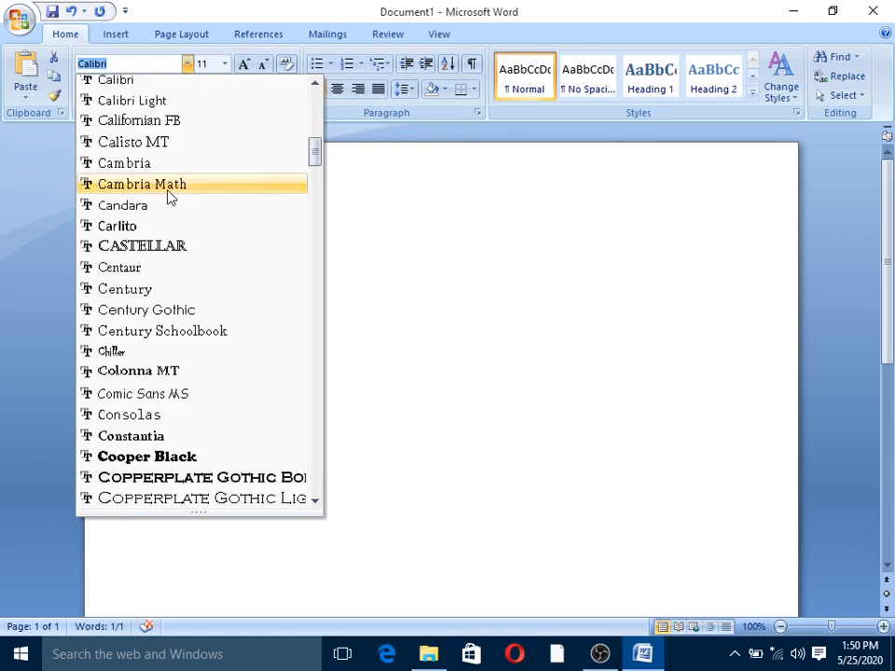
left_click(142, 290)
left_click(330, 295)
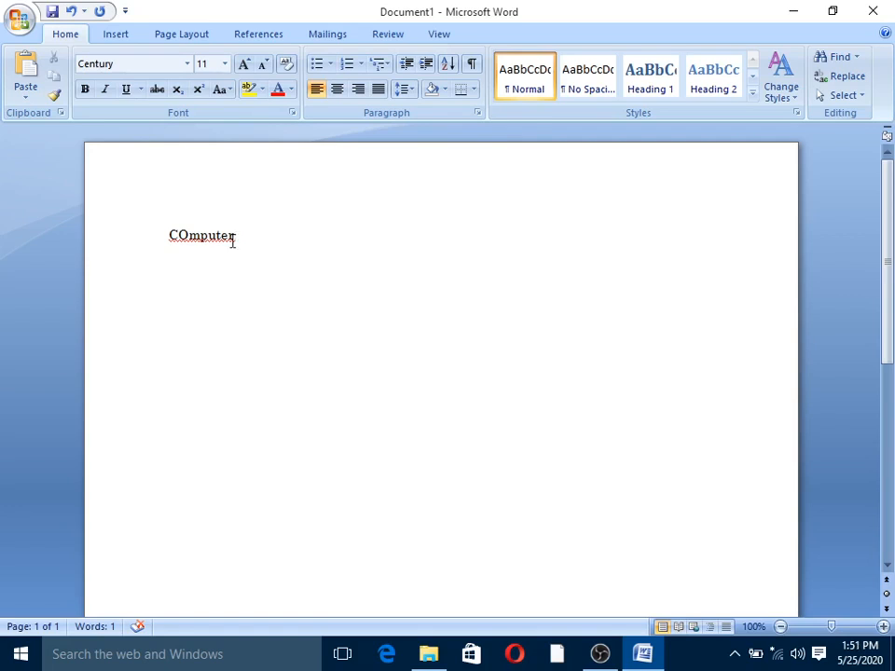
- Set the font size of the word "COmputer" to 26
left_click_drag(238, 243, 168, 237)
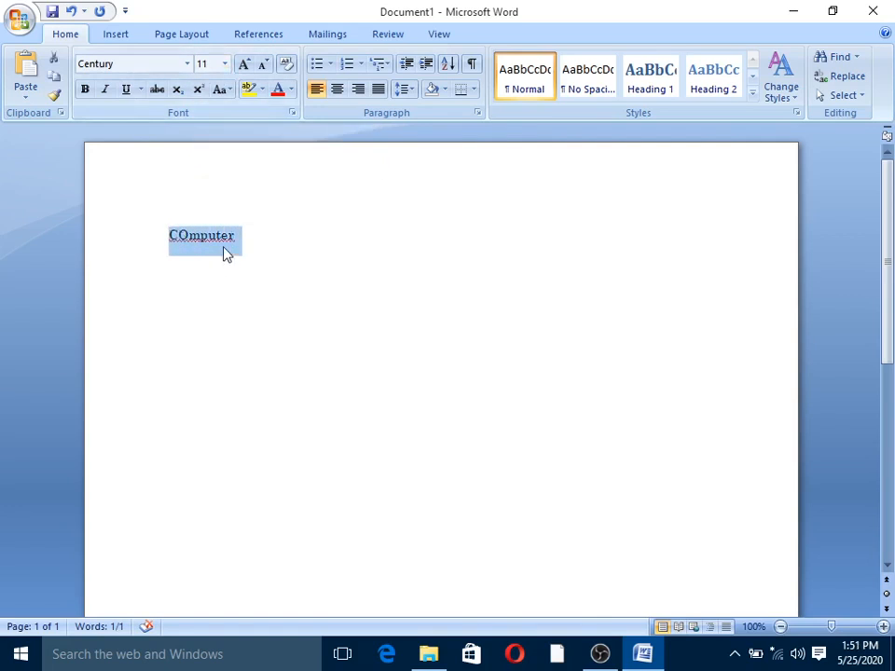
left_click(225, 64)
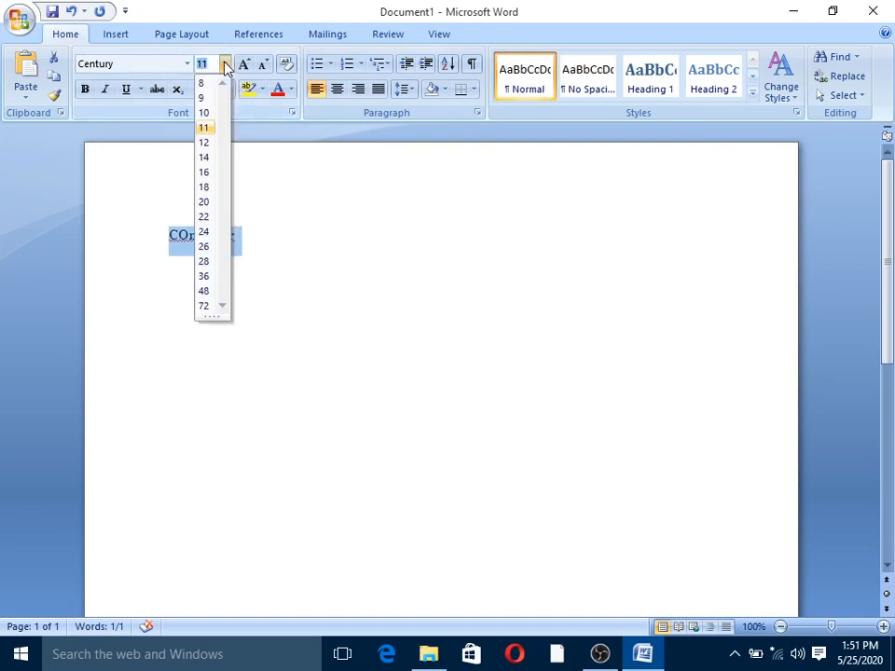
left_click(207, 247)
left_click(382, 268)
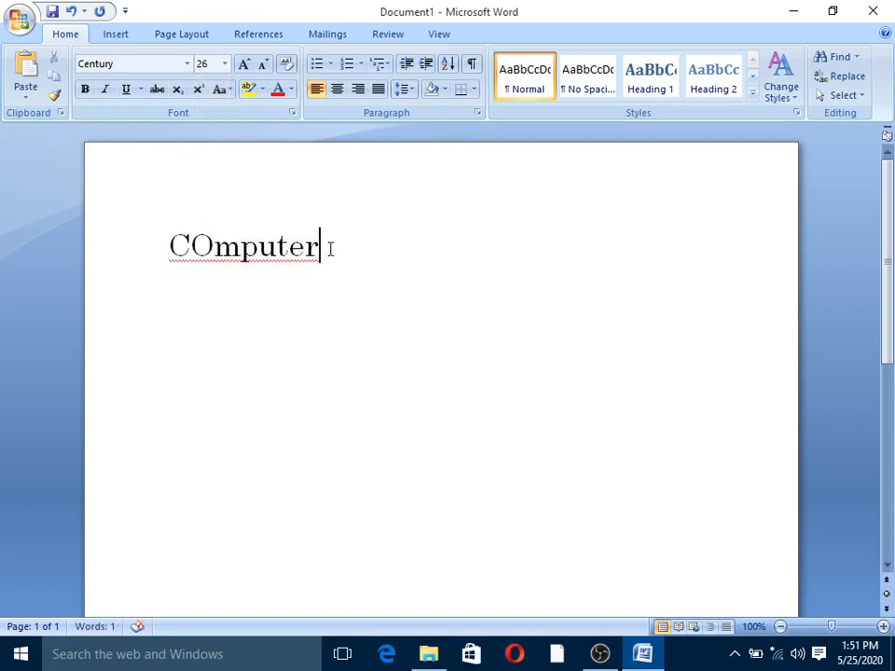
- Make the whole word "COmputer" bold, italic and underlined
key("shift+Left")
key("shift+Left")
key("shift+Left")
key("shift+Left")
key("shift+Left")
key("shift+Left")
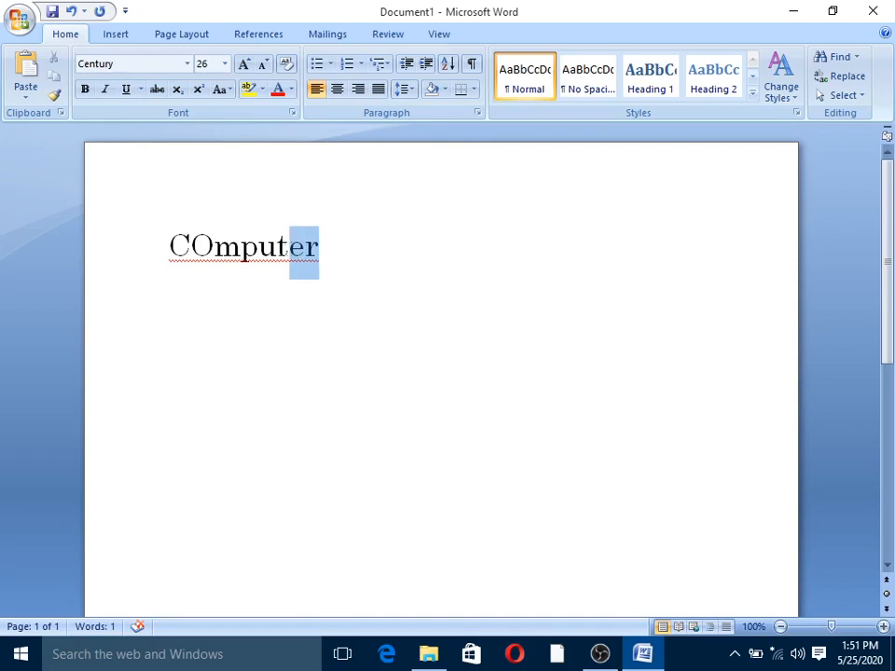
key("shift+Left")
key("shift+Left")
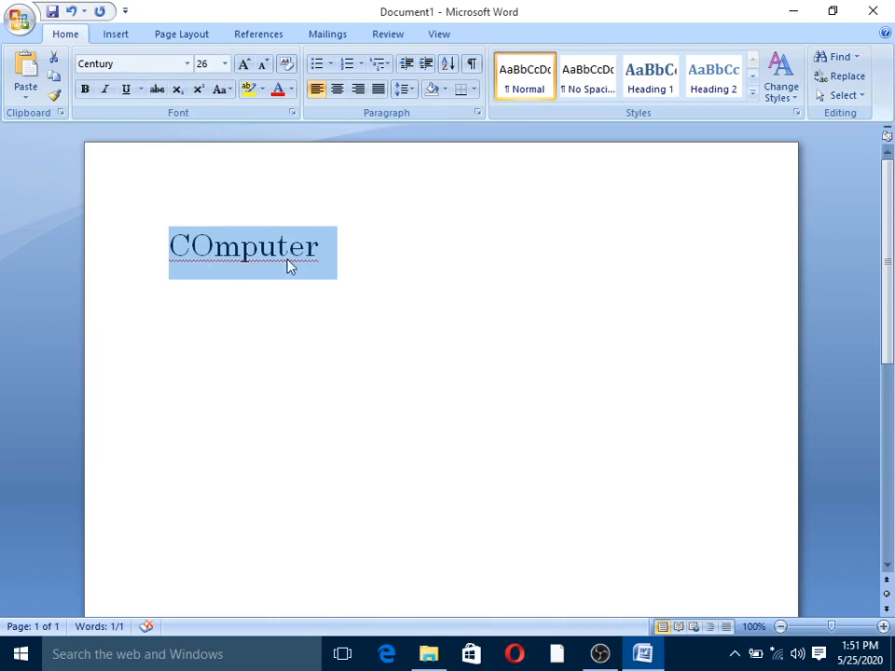
left_click(85, 91)
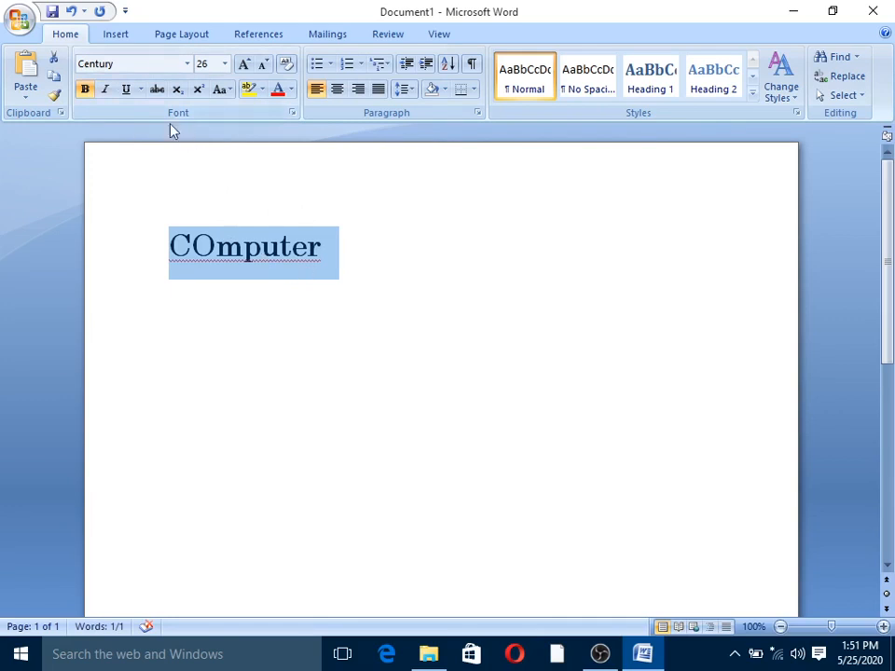
left_click(104, 91)
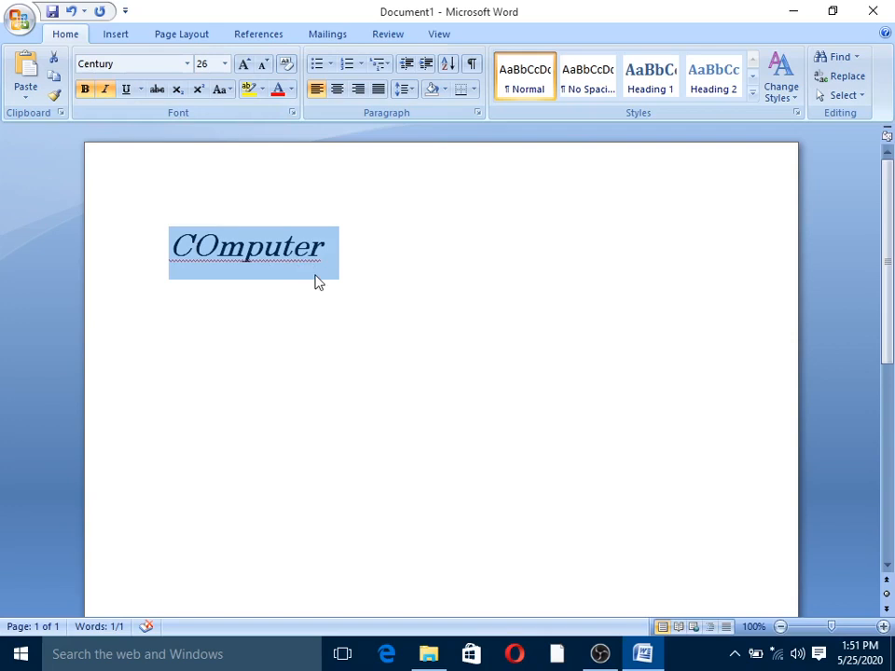
left_click(127, 91)
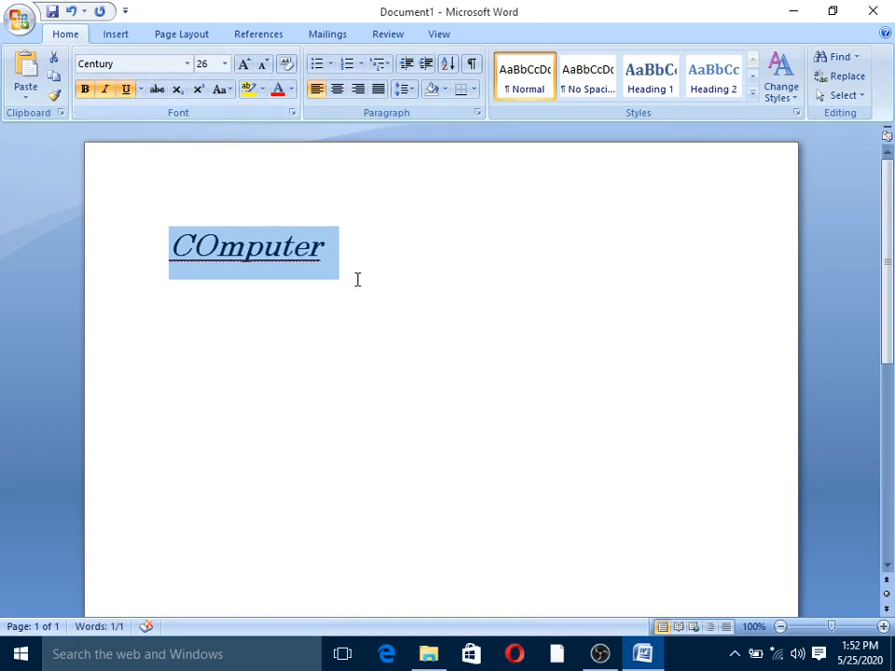
left_click(393, 322)
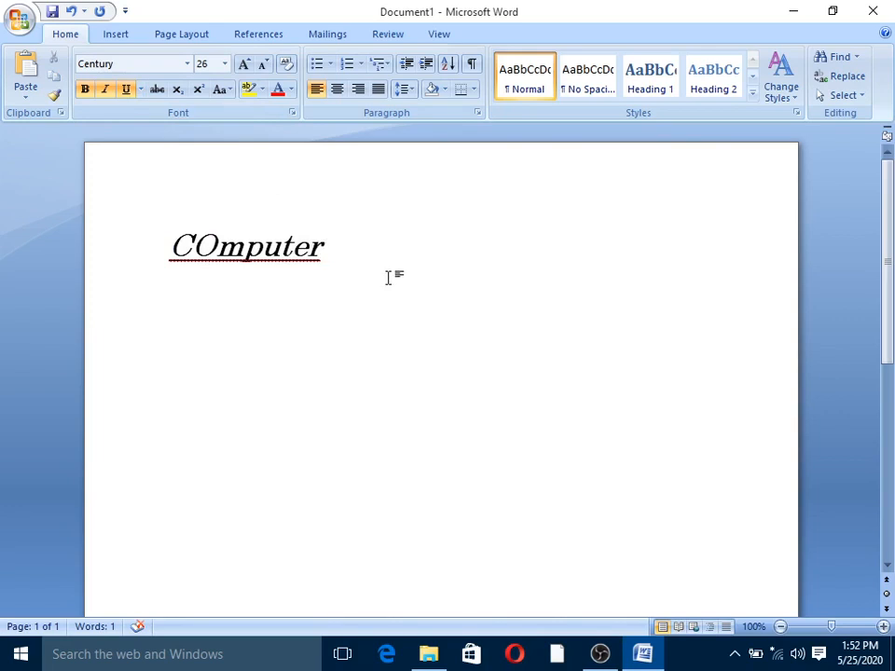
- Add a second line below the heading word with the sample text "gjfhgjfhjhfgjdhfgjfhgjgj"
key("Return")
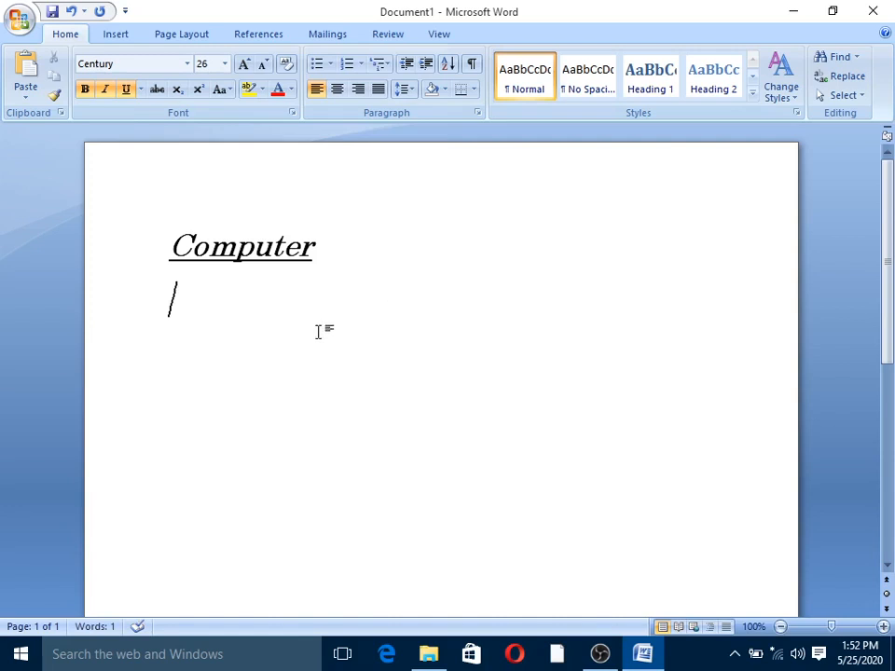
type("gjfh")
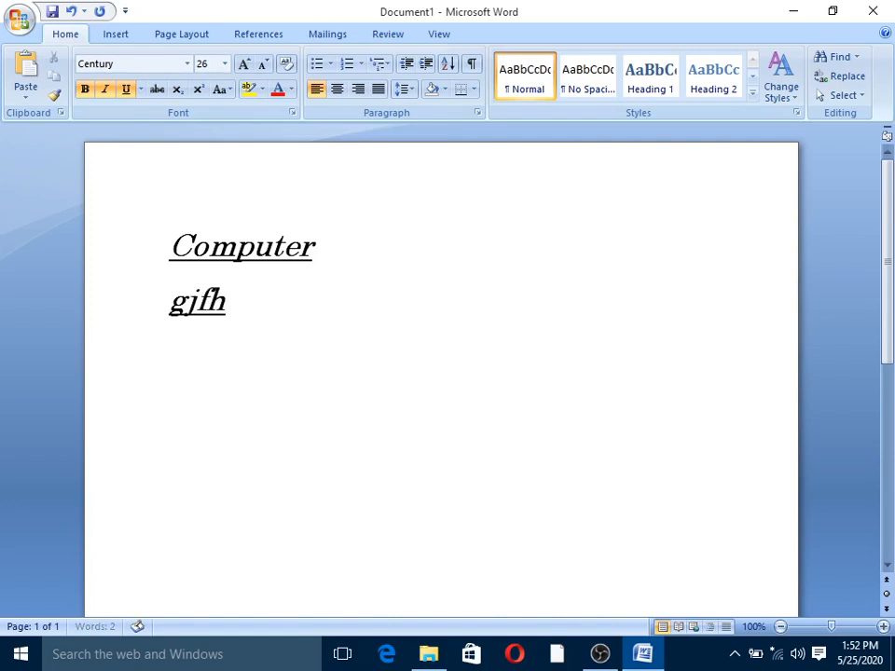
type("gjfhjhfgjdhfgjfhgjgj")
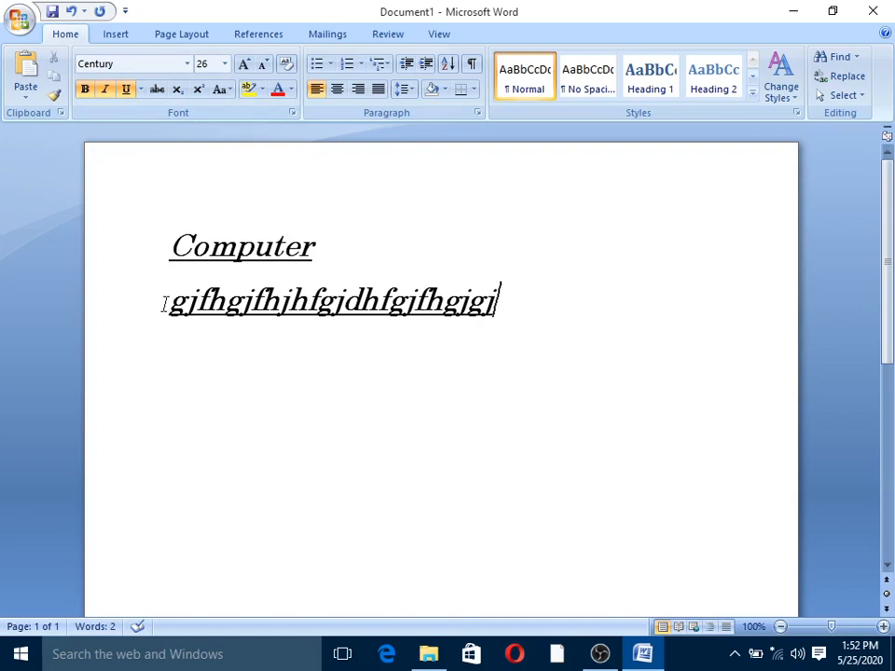
- Remove bold, italic and underline from the second line of sample text and start a new line below it
left_click_drag(166, 304, 509, 316)
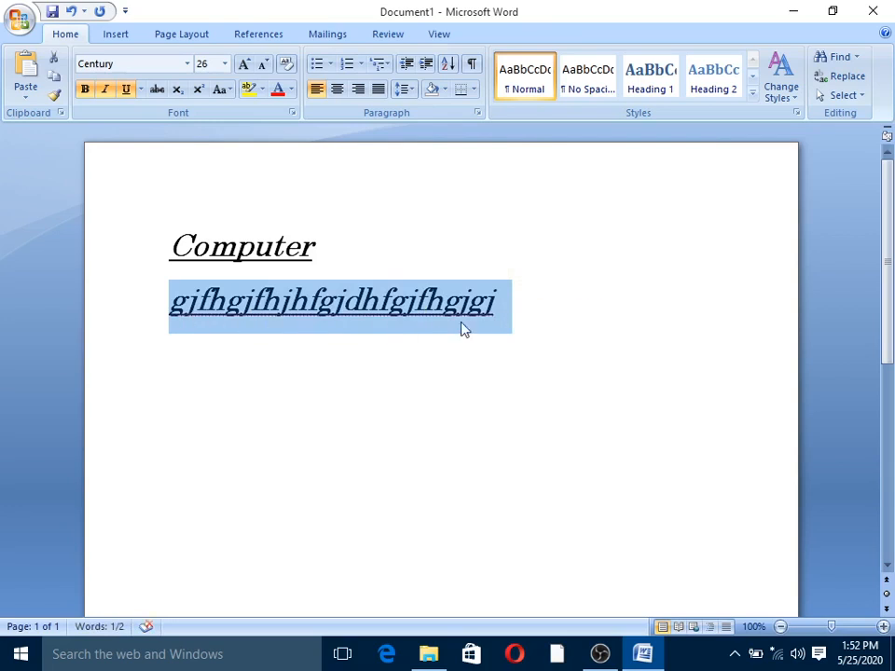
left_click(85, 89)
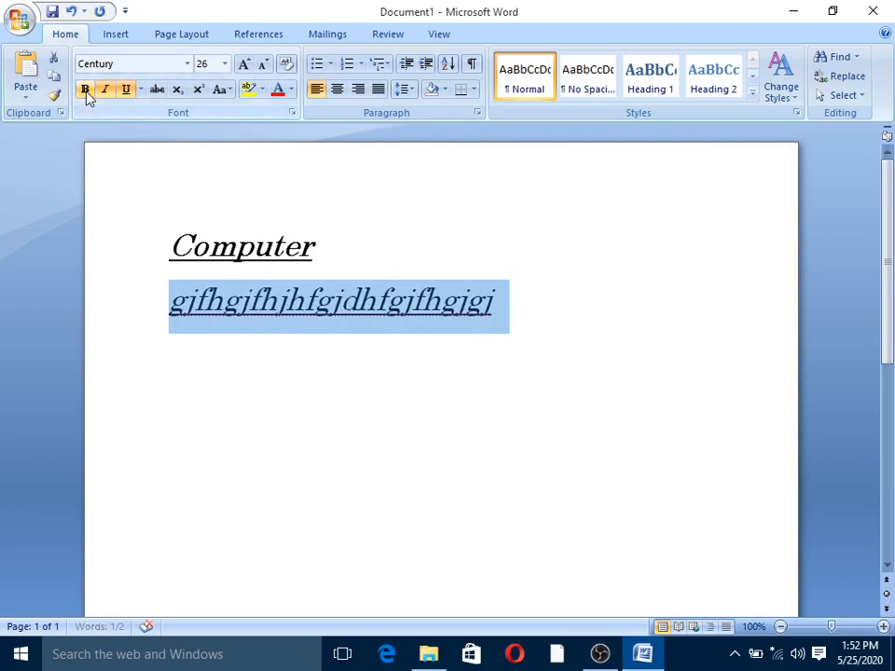
left_click(103, 93)
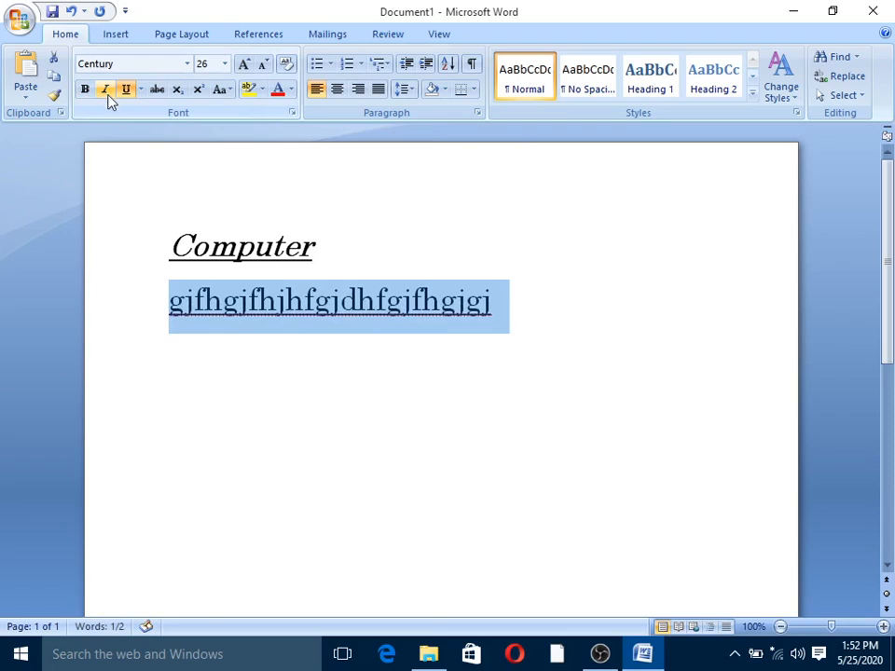
left_click(128, 90)
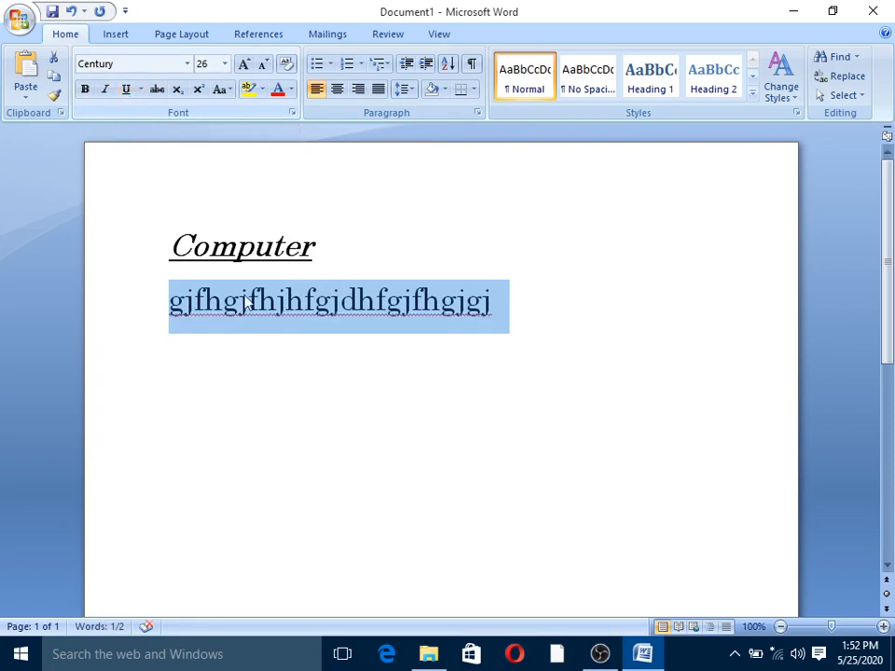
left_click(270, 375)
left_click(522, 329)
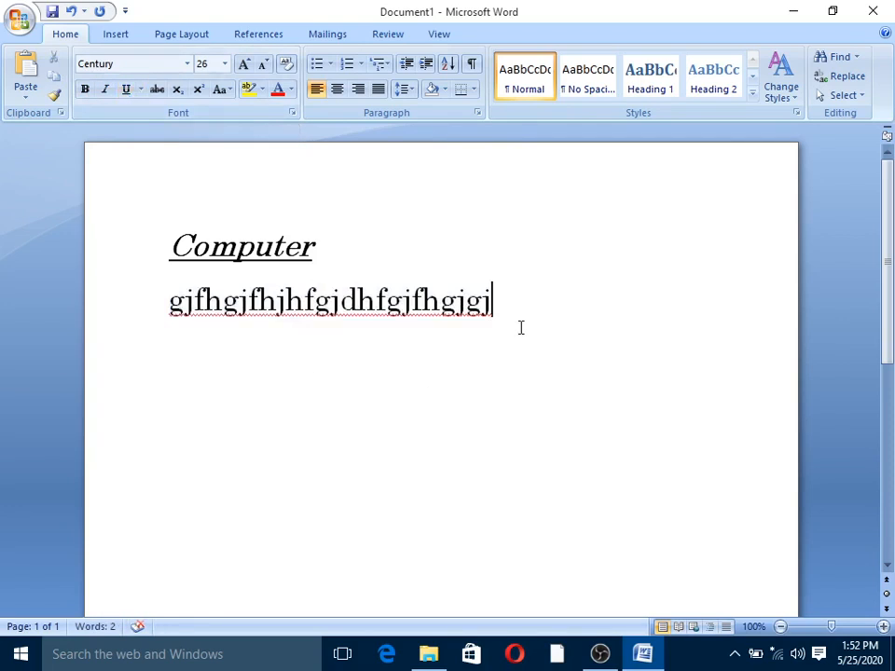
key("Return")
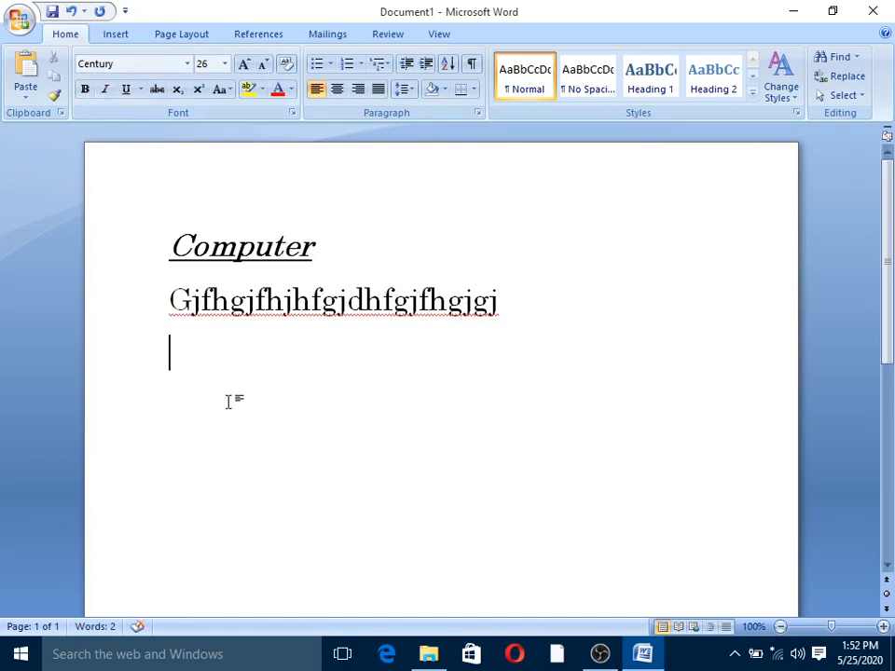
- Add the word "Thing" on the third line and strike through the whole second line of sample text
type("thing")
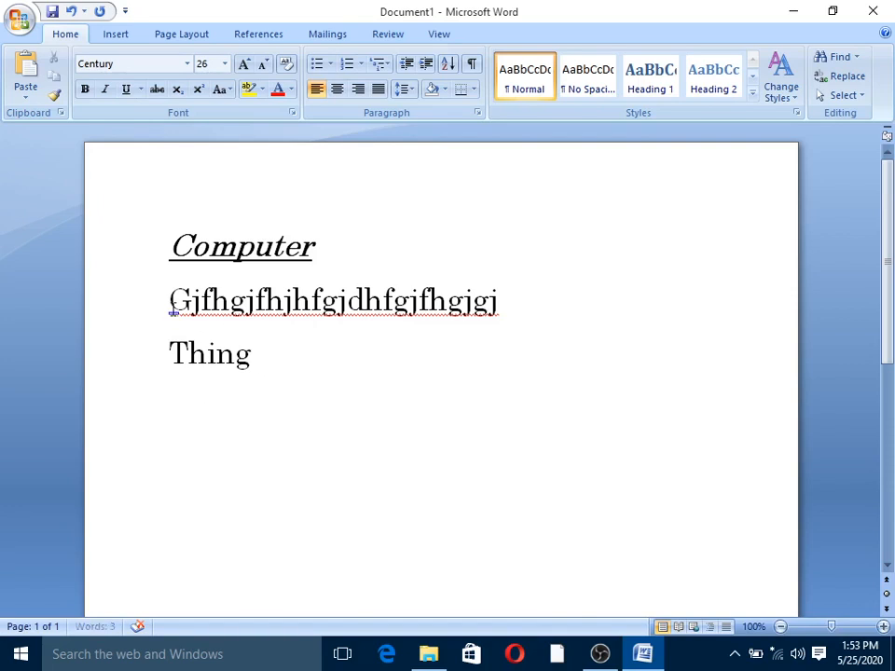
left_click_drag(171, 300, 505, 291)
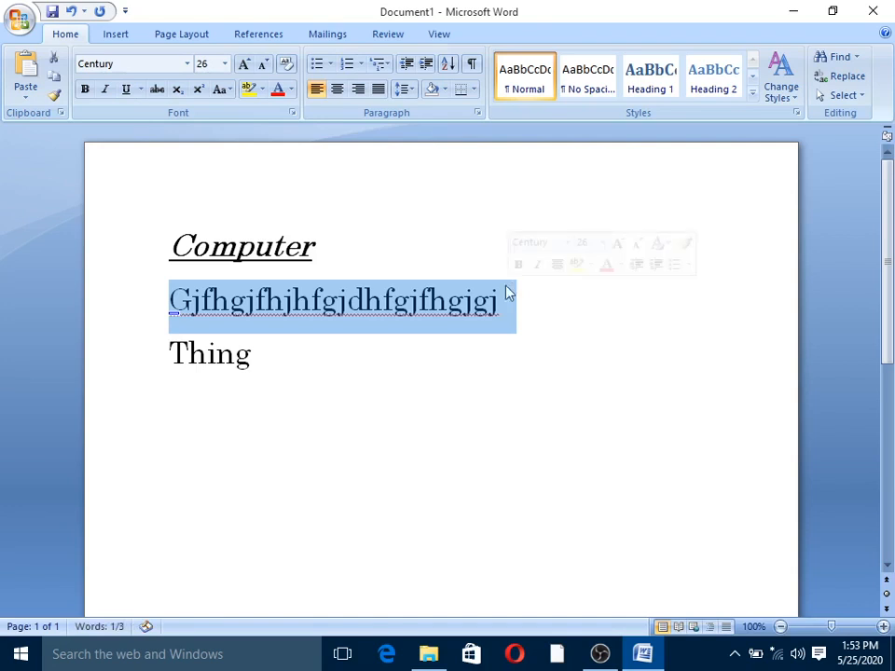
left_click(157, 91)
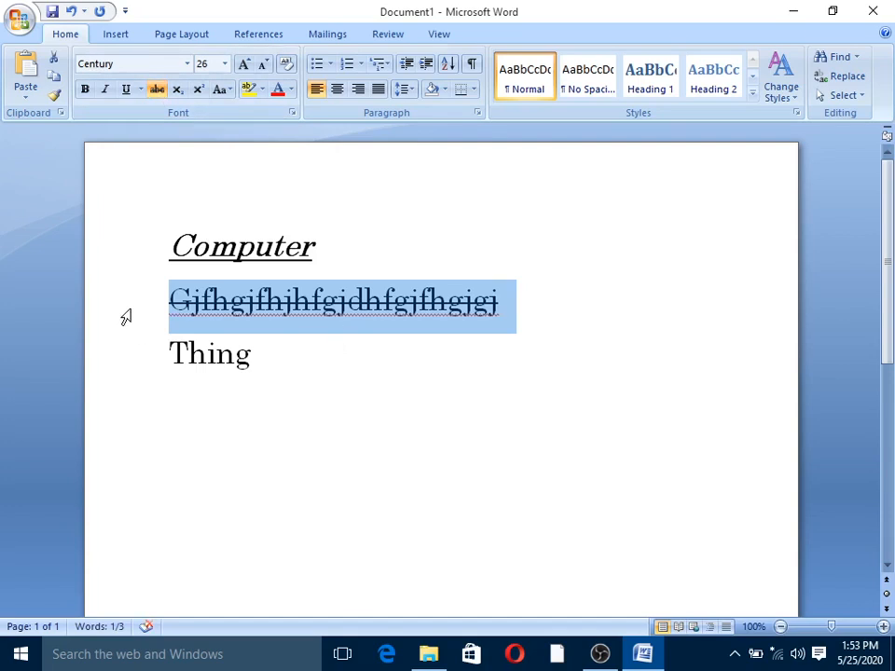
left_click(574, 363)
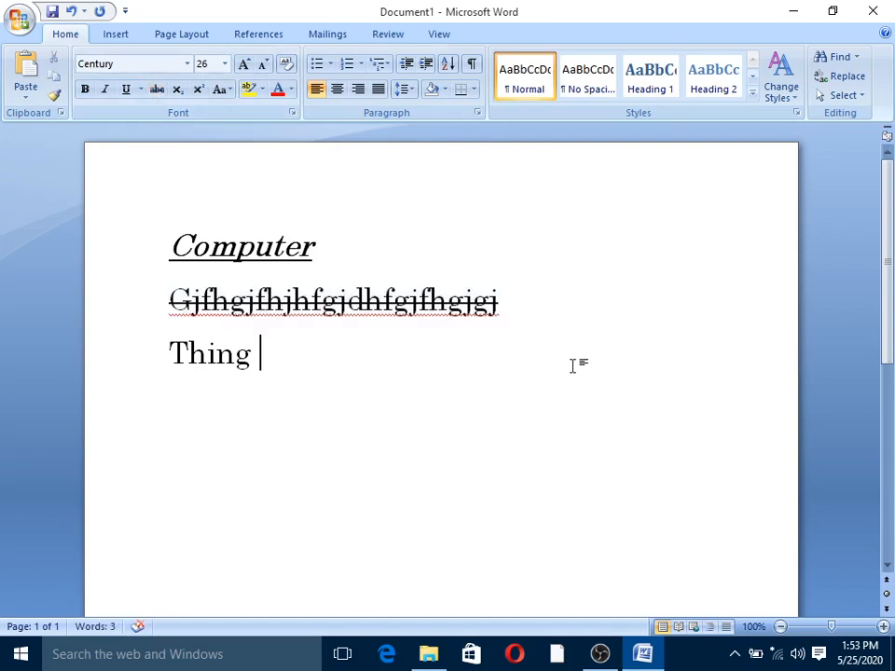
- Add a new line below "Thing" reading "CO2+H2O"
key("Return")
type("CO2")
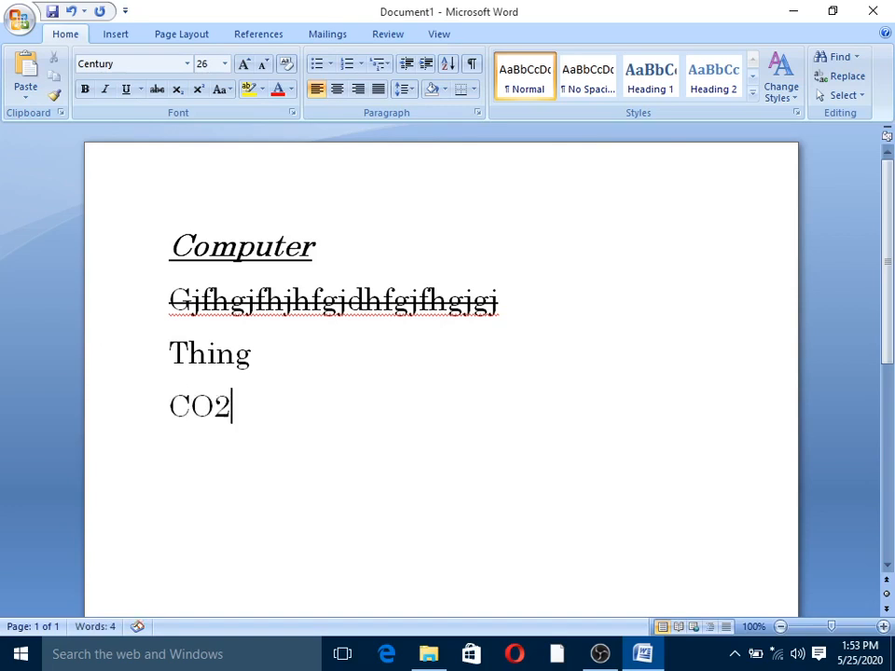
type("+H")
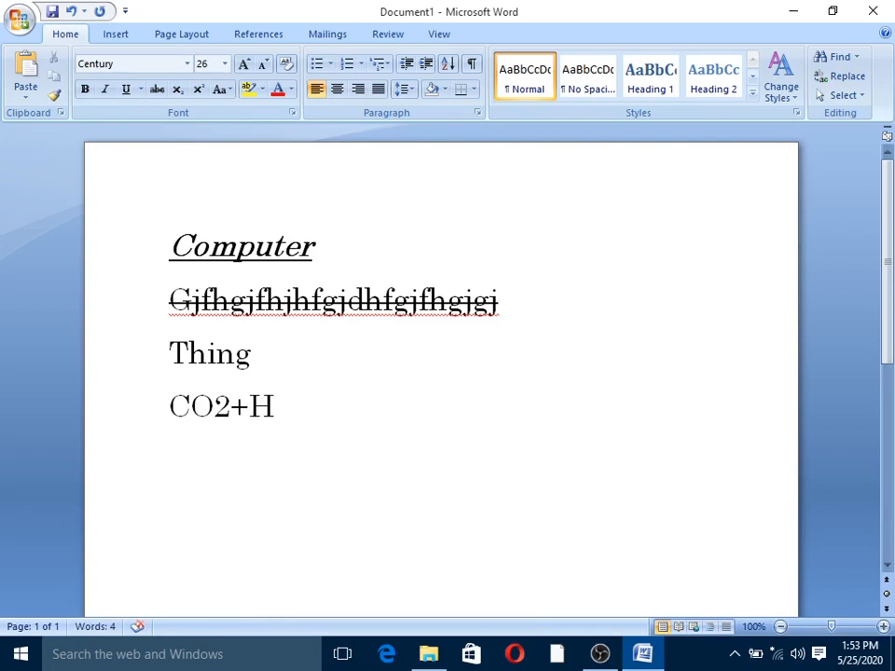
type("2o")
key("BackSpace")
type("O")
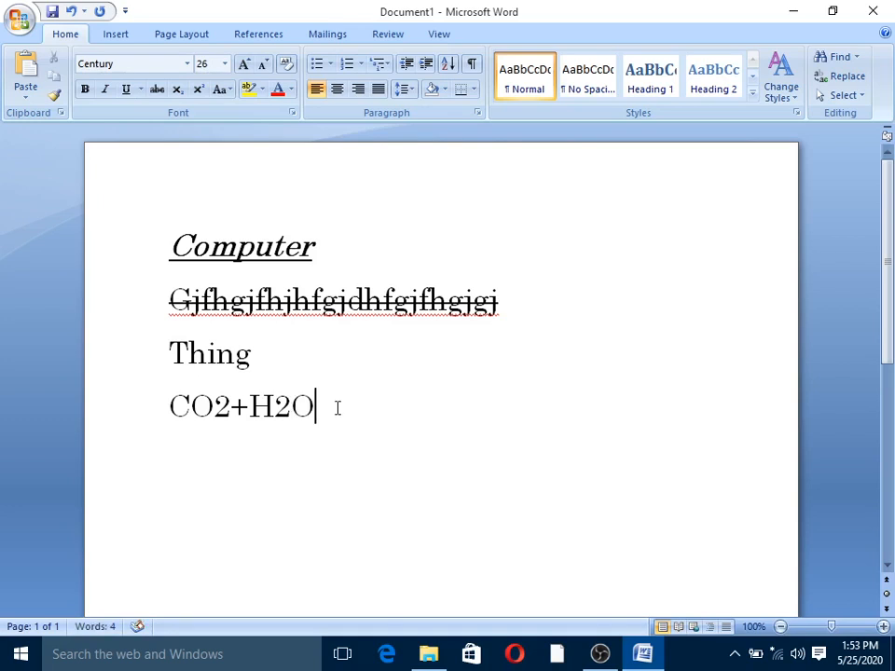
- Format the 2 in CO2 and the 2 in H2O as subscript
left_click_drag(215, 411, 229, 416)
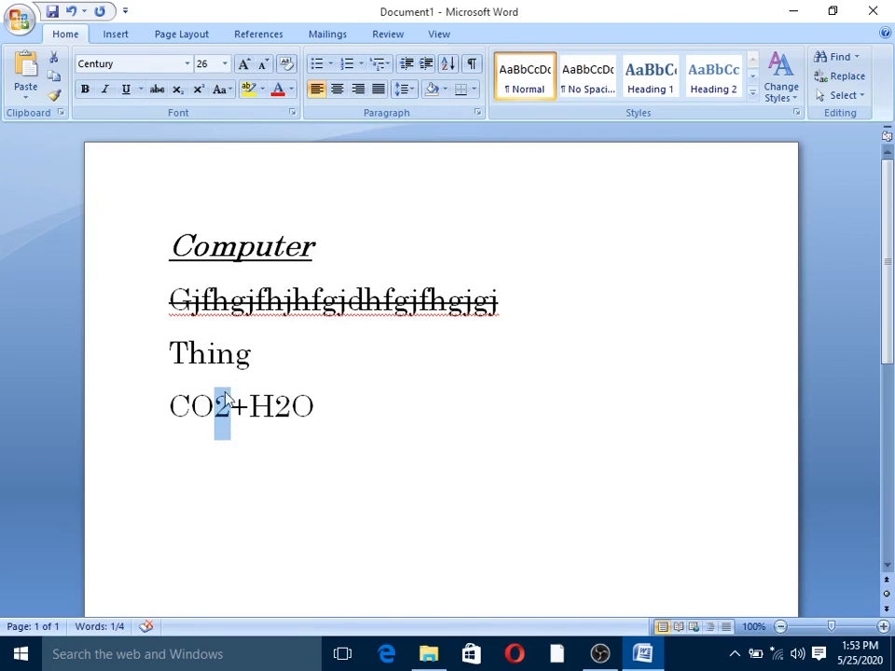
left_click(182, 98)
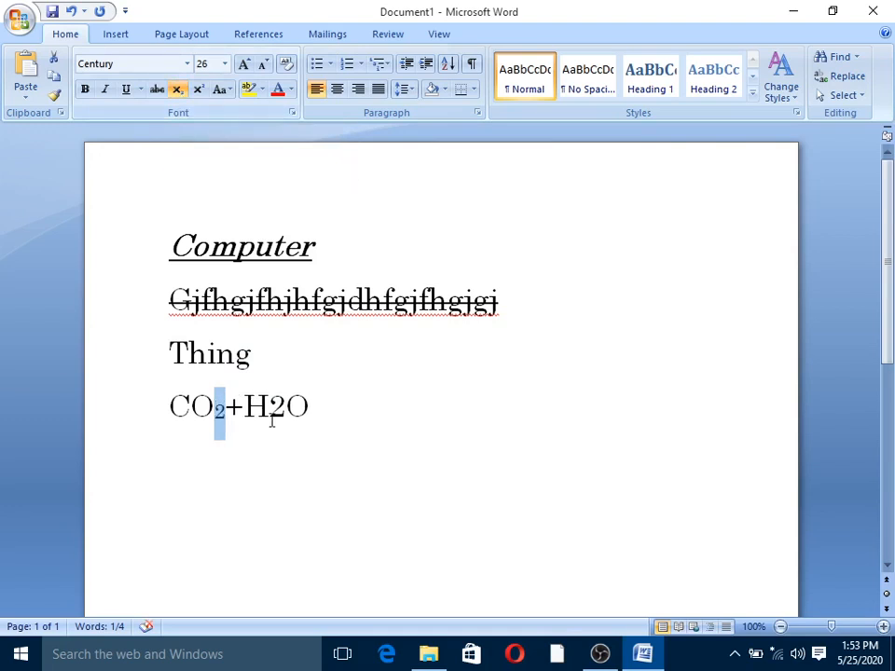
left_click_drag(270, 410, 285, 411)
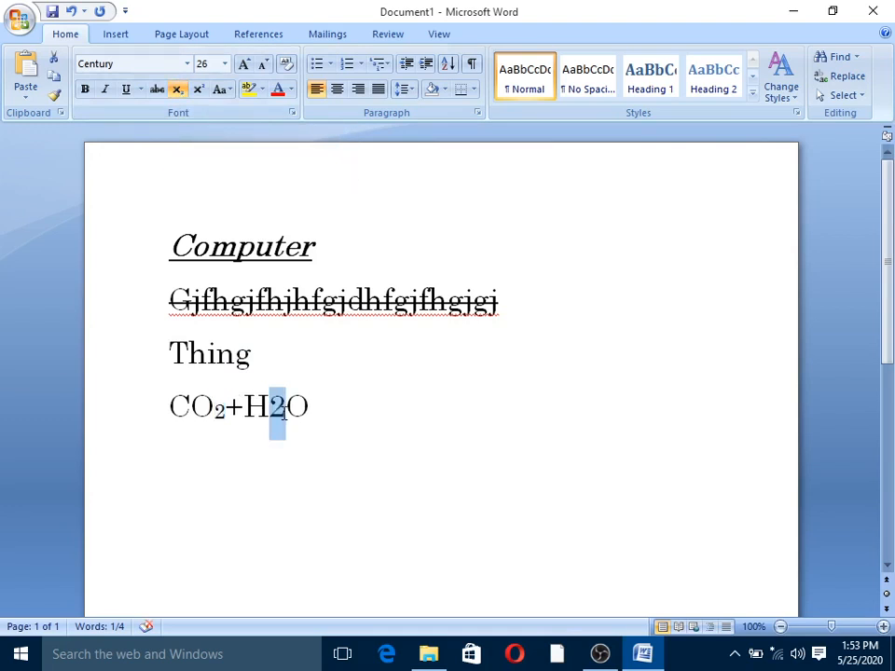
left_click(177, 89)
left_click(365, 411)
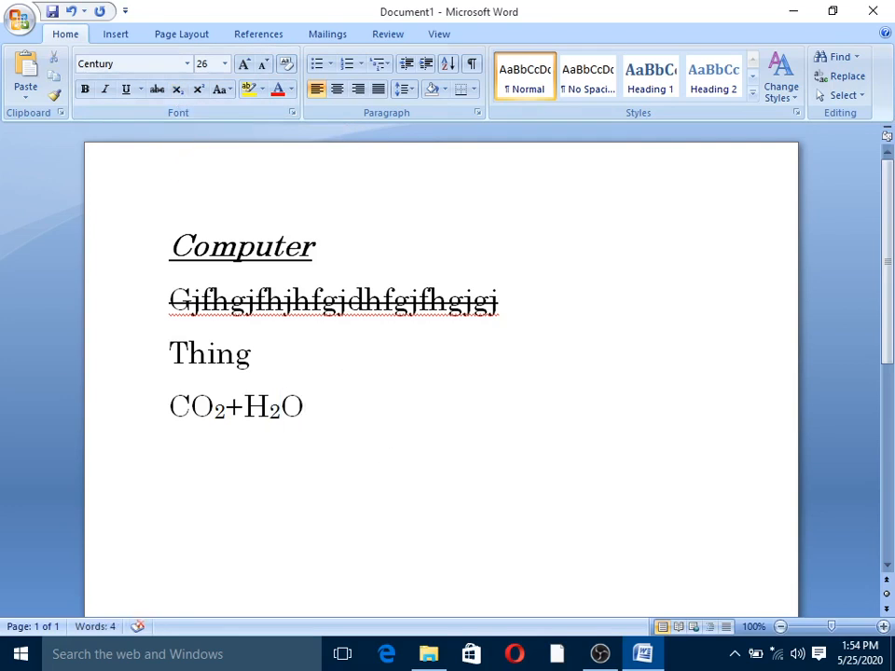
- Add the line "X2+Y2" below the chemical formula and format both 2s as superscript
key("Return")
type("X2+Y2")
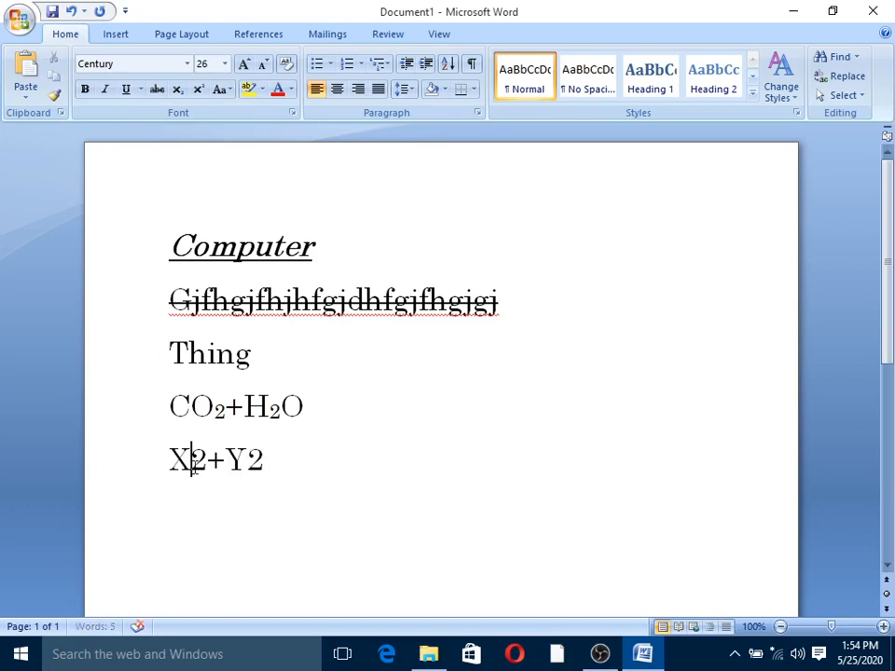
left_click_drag(192, 467, 202, 468)
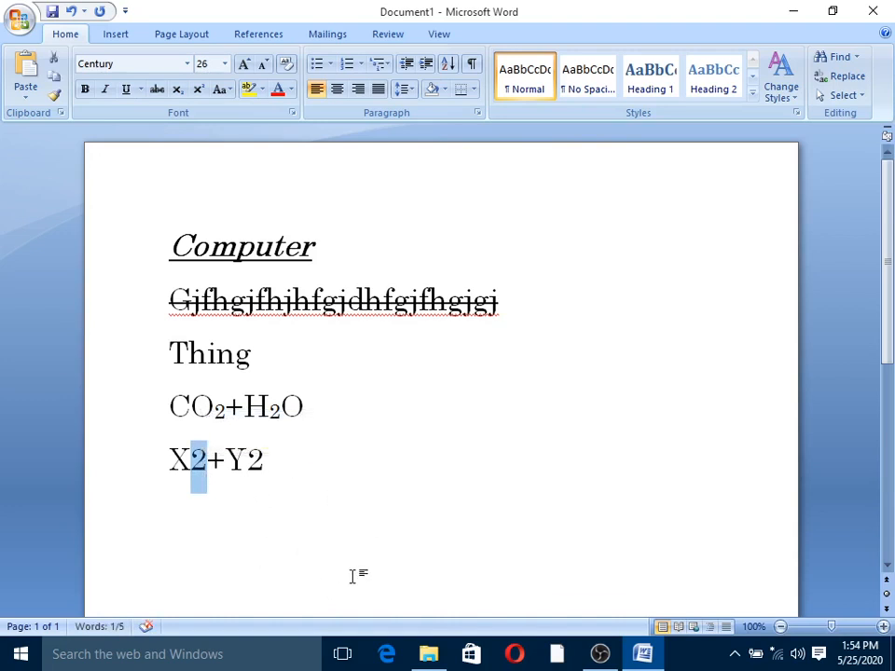
left_click(266, 487)
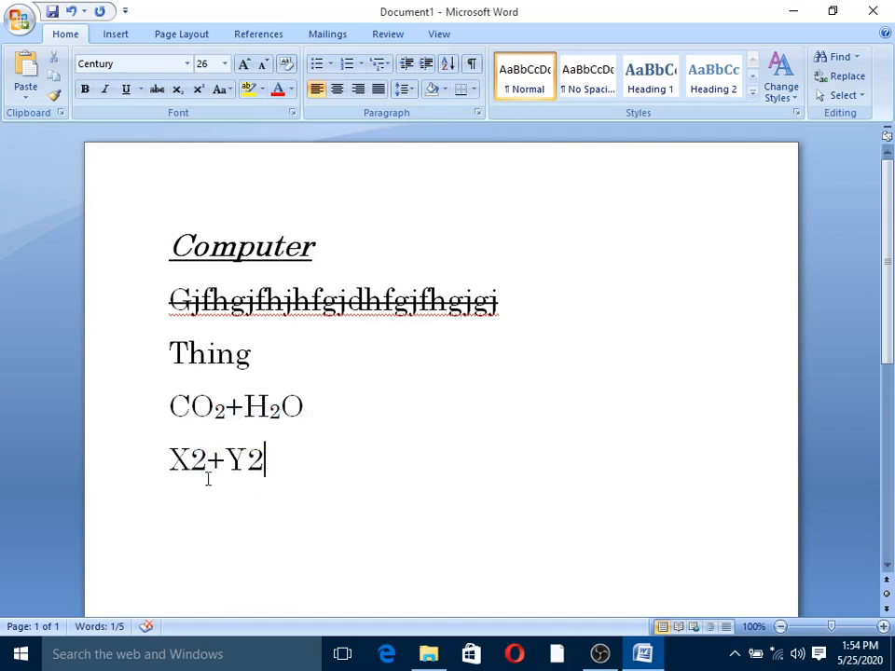
left_click(191, 459)
key("shift+Right")
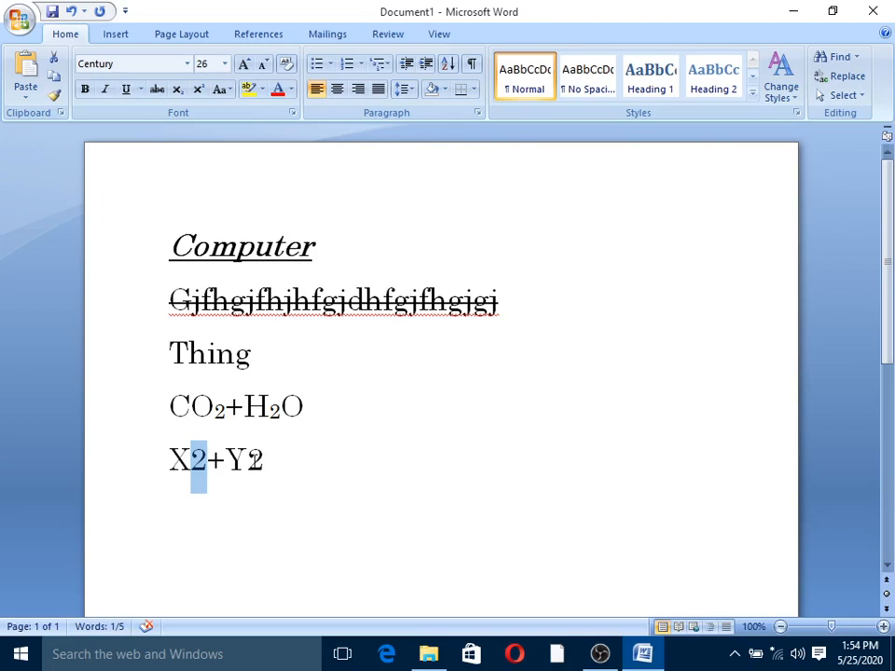
left_click_drag(248, 459, 264, 460)
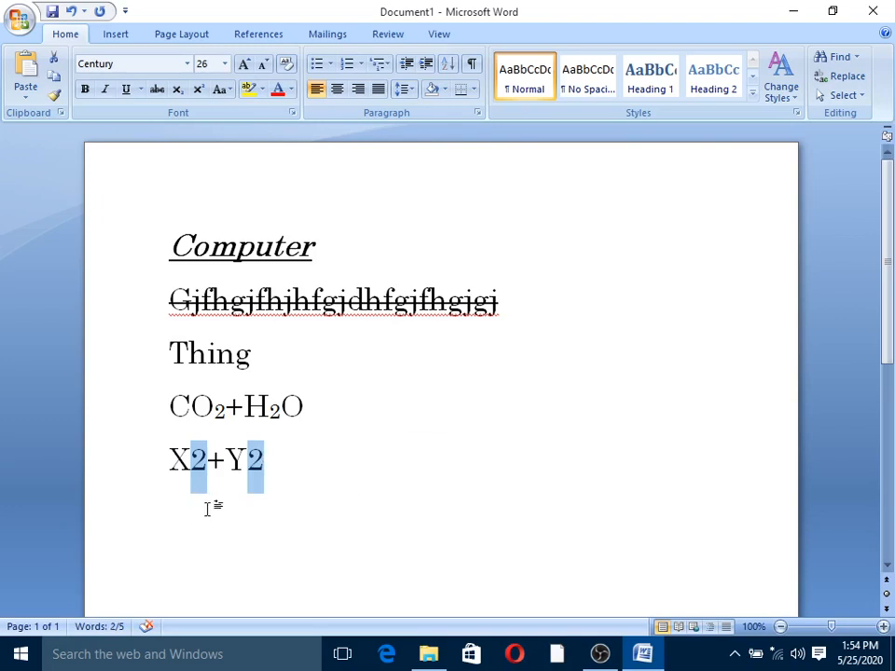
left_click(198, 90)
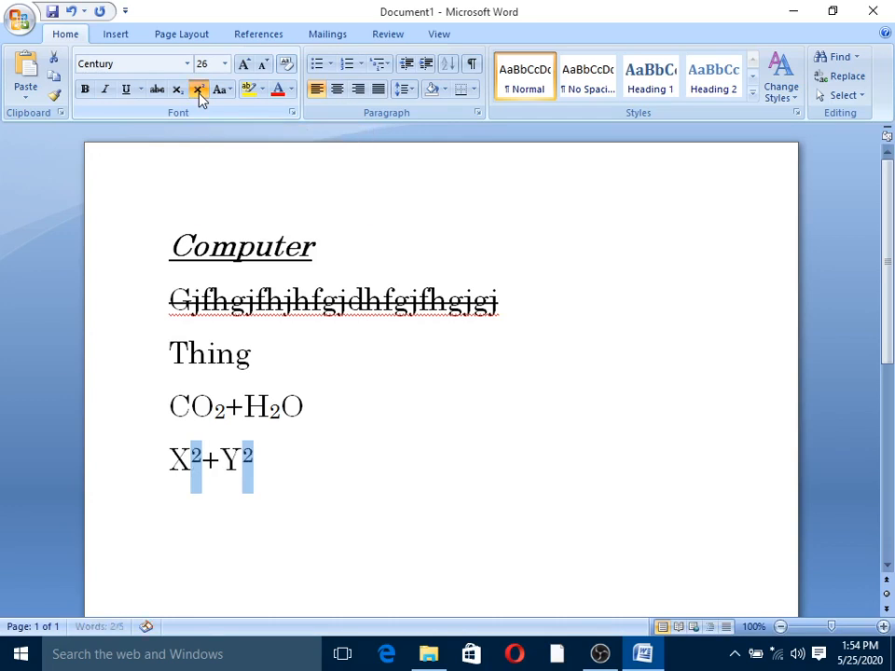
left_click(339, 480)
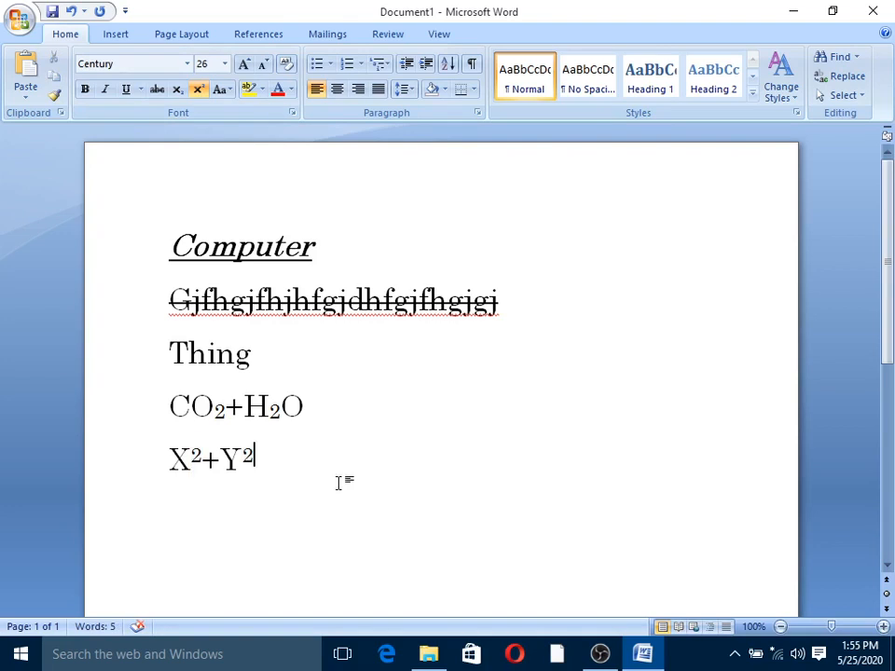
- Start a new line with superscript turned off and write "This is my first practical class"
key("Return")
left_click(199, 90)
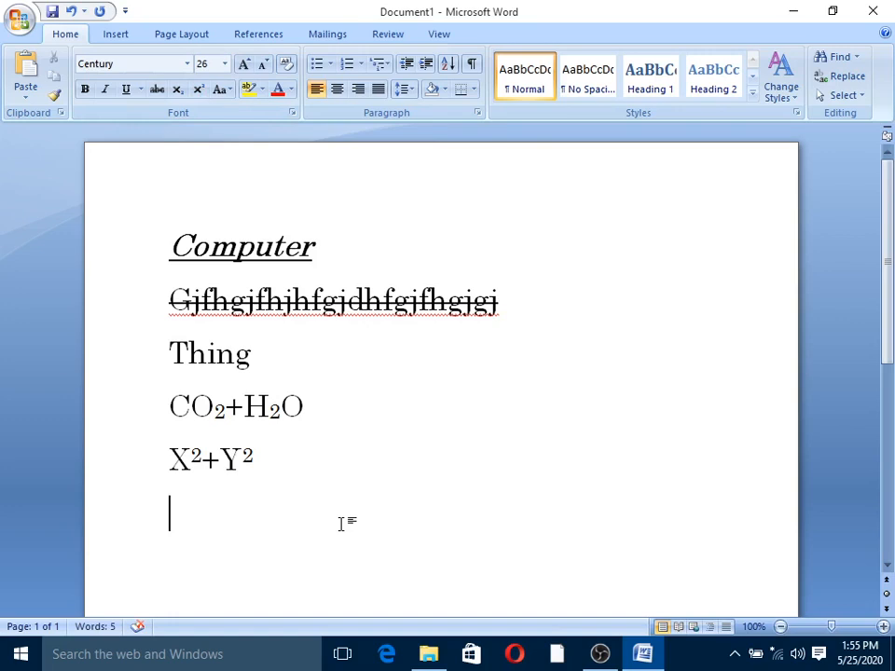
type("This is")
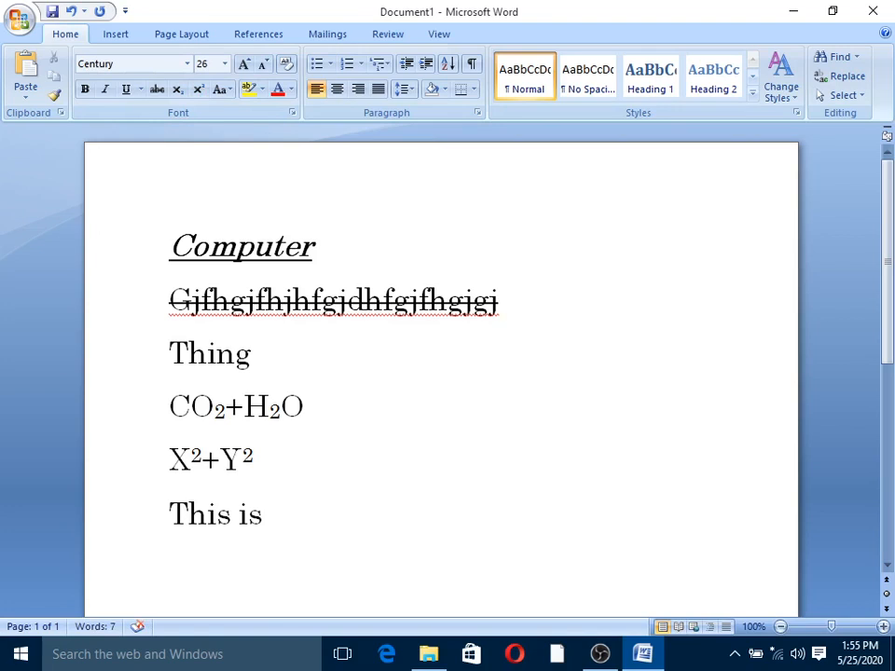
type(" my ")
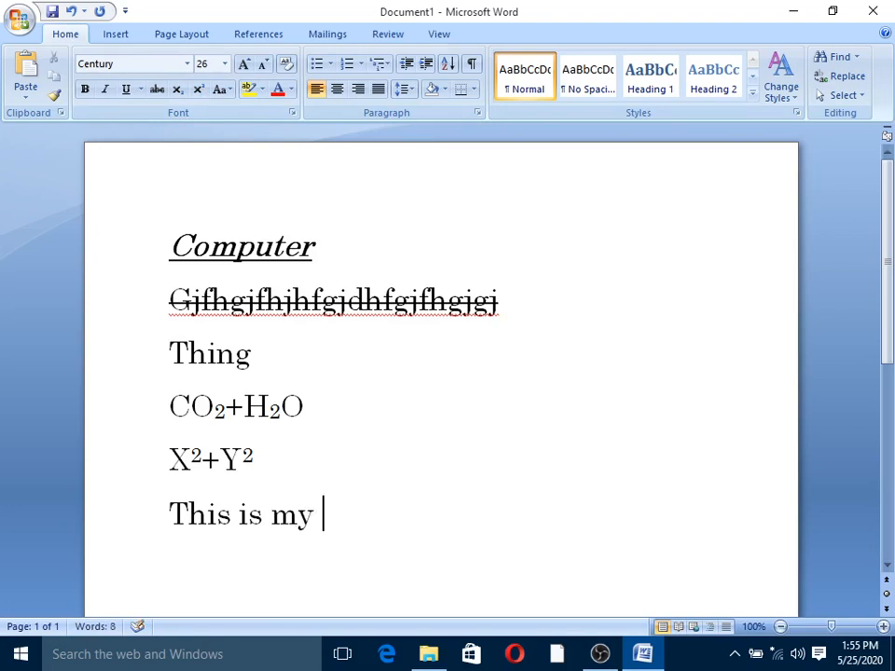
type("first")
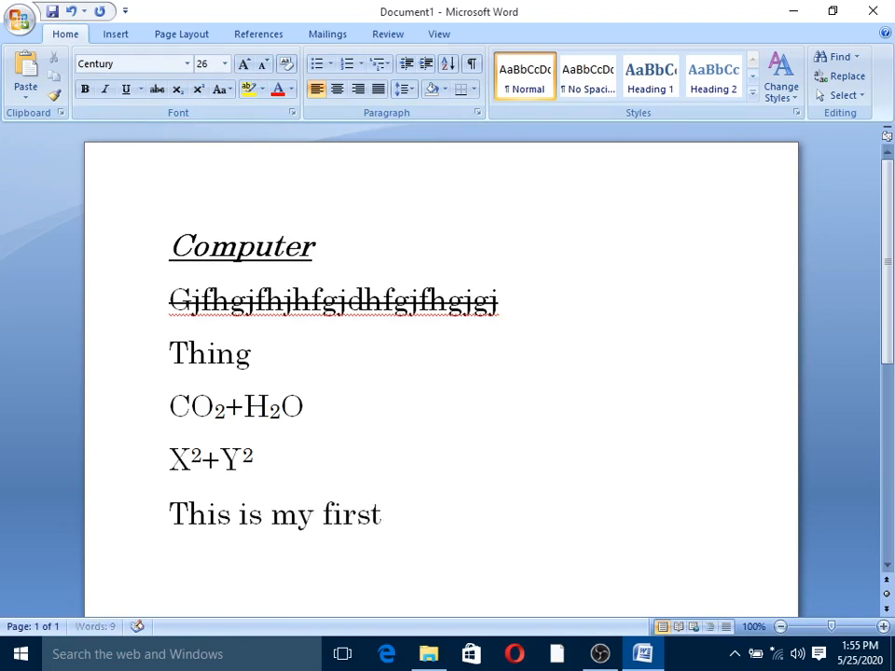
type(" practic")
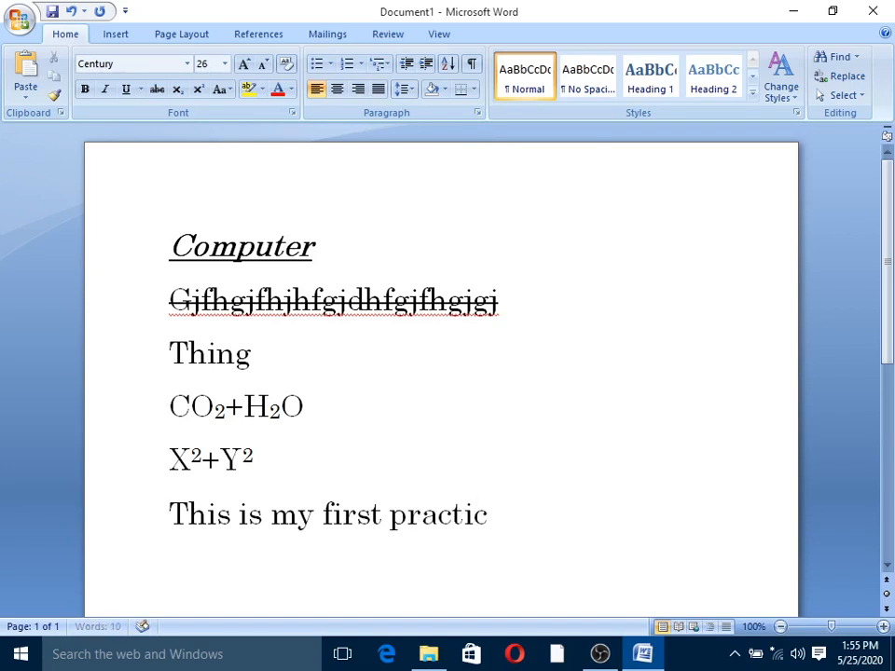
type("al class")
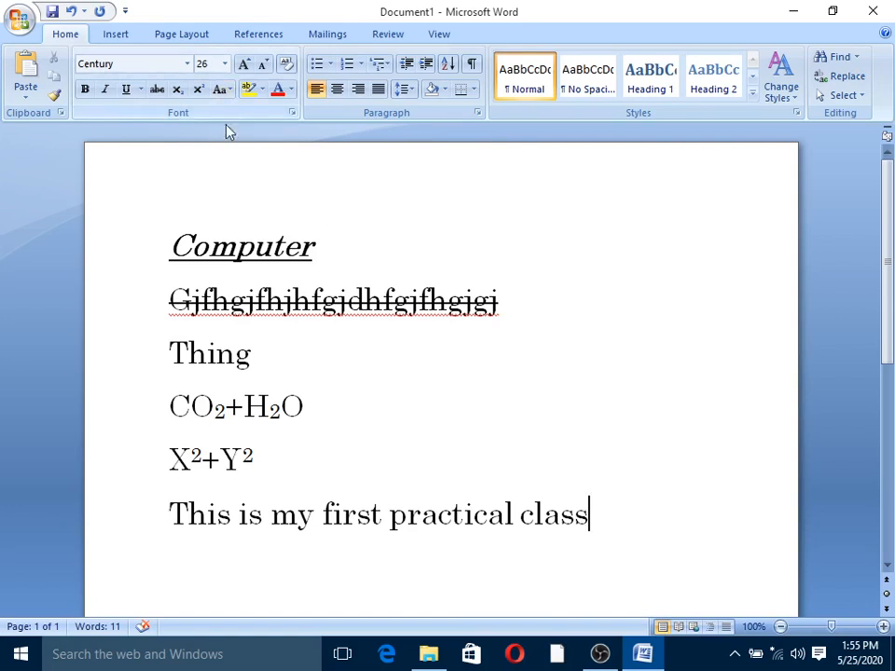
- Select the whole line "This is my first practical class" and apply Sentence case to it
left_click_drag(170, 513, 299, 504)
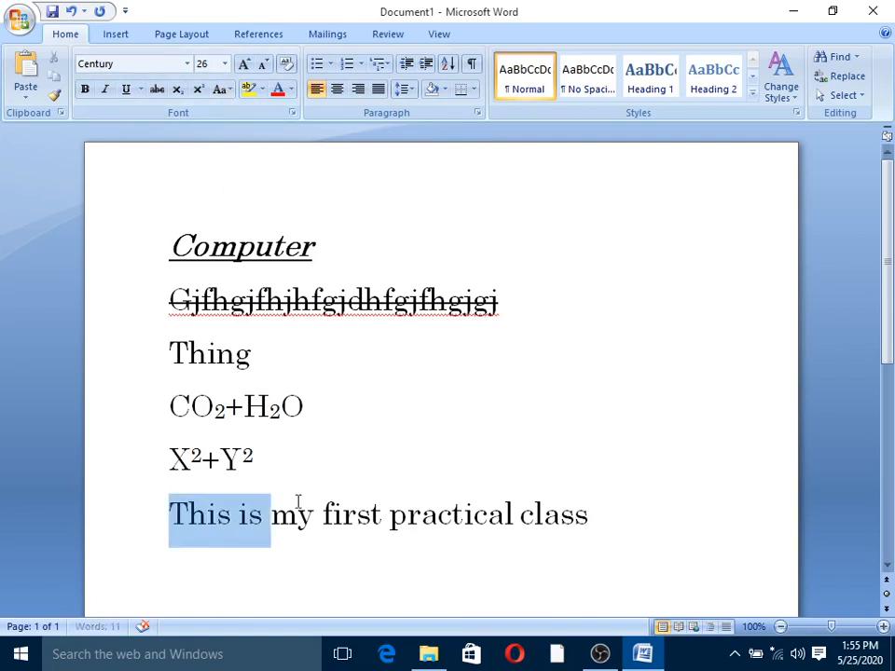
triple_click(582, 516)
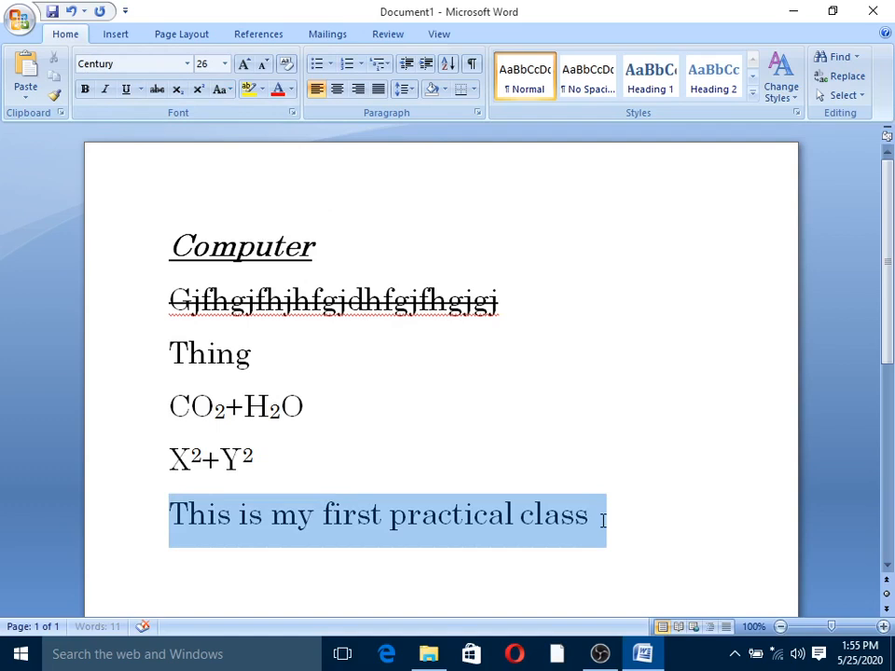
left_click(230, 96)
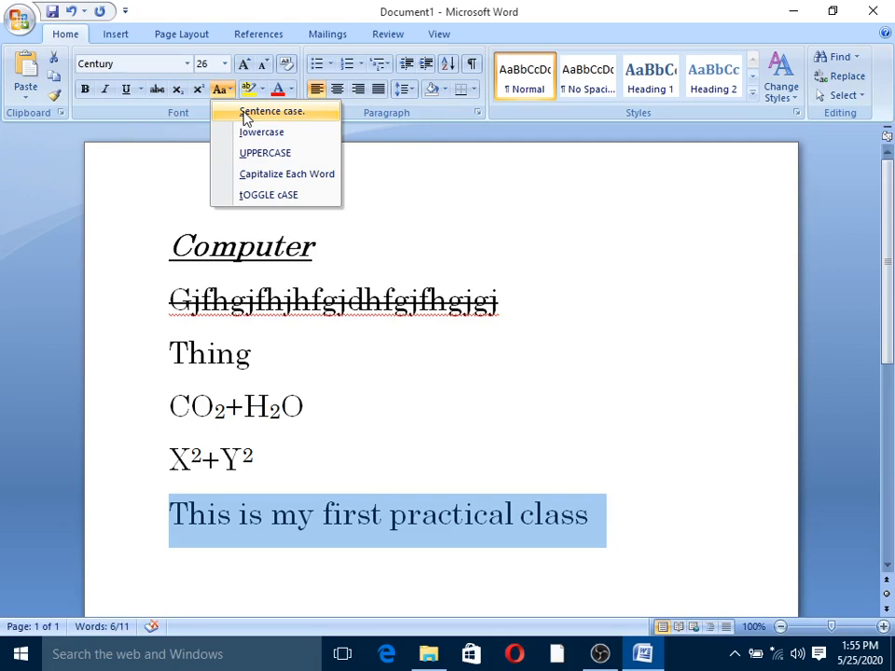
left_click(245, 113)
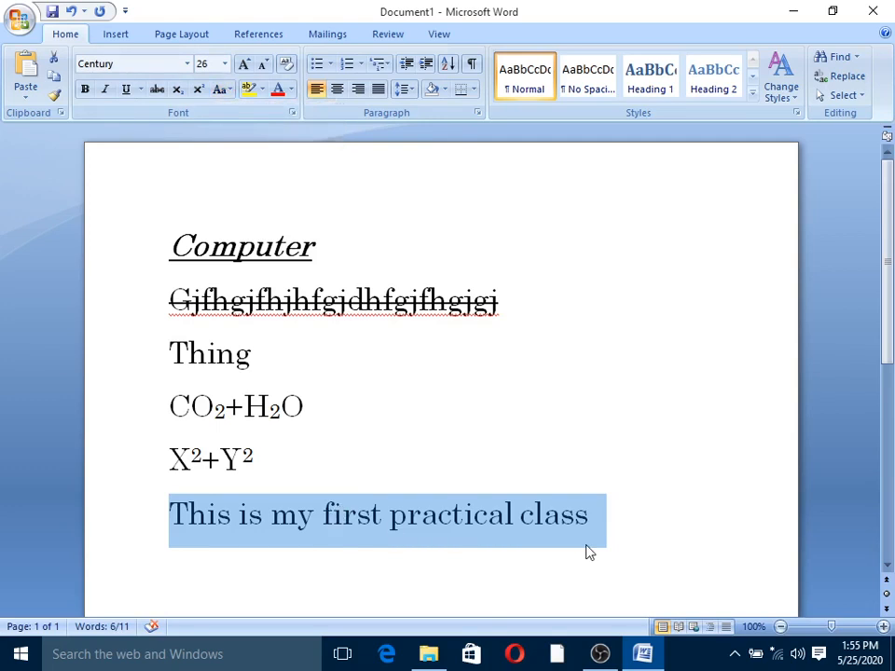
- Convert the selected last line to lowercase, followed by UPPERCASE
left_click(228, 90)
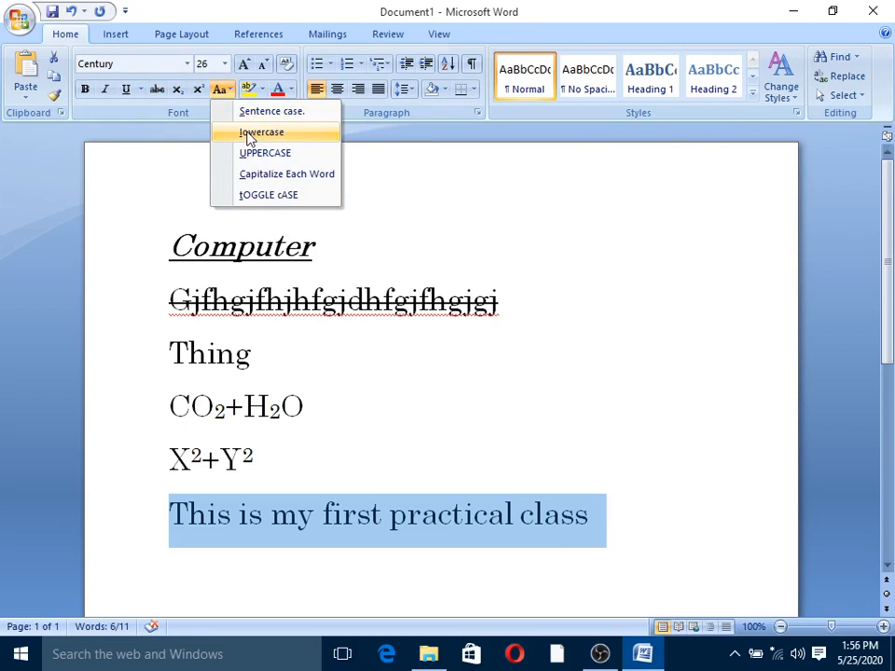
left_click(250, 133)
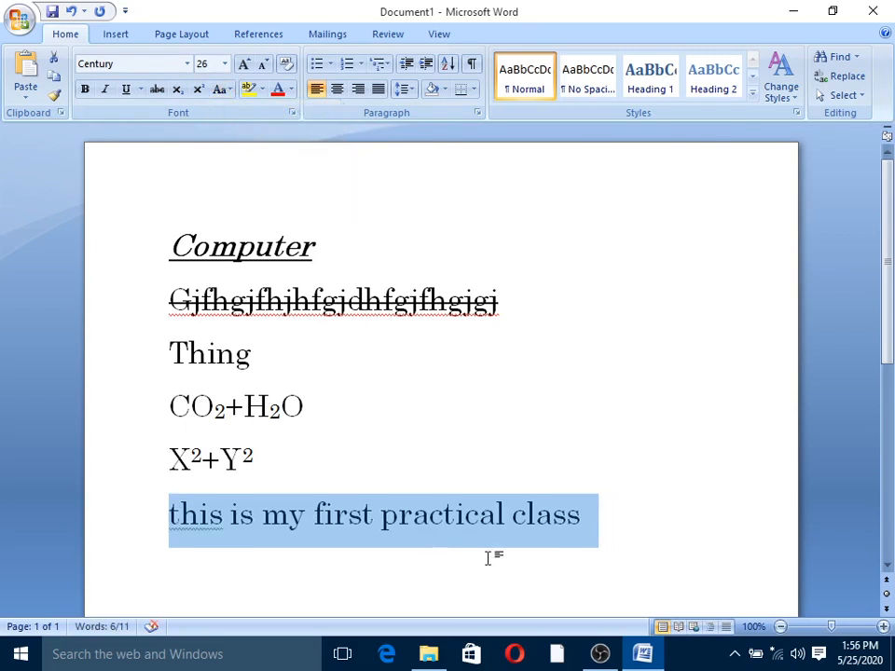
left_click(224, 90)
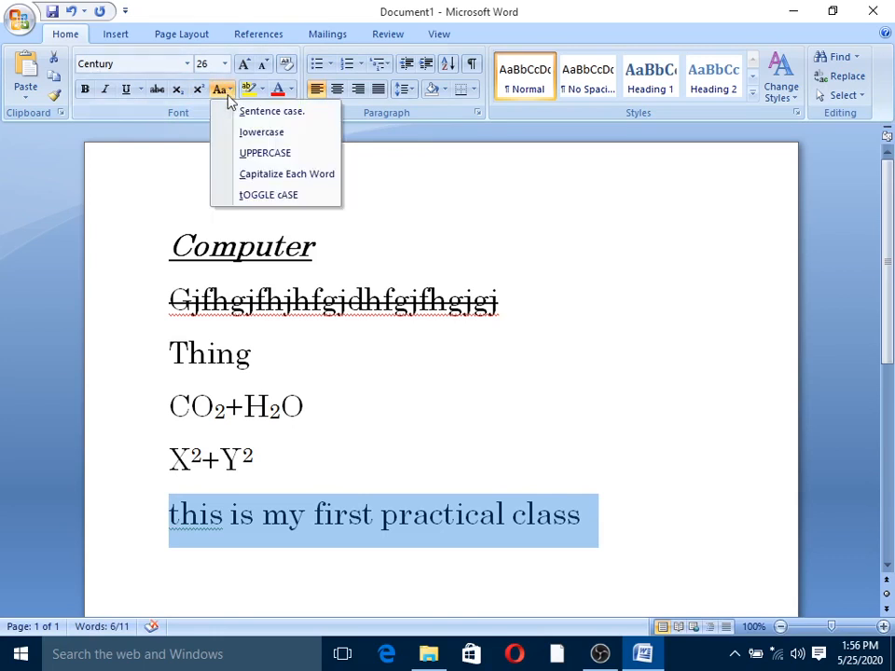
left_click(253, 155)
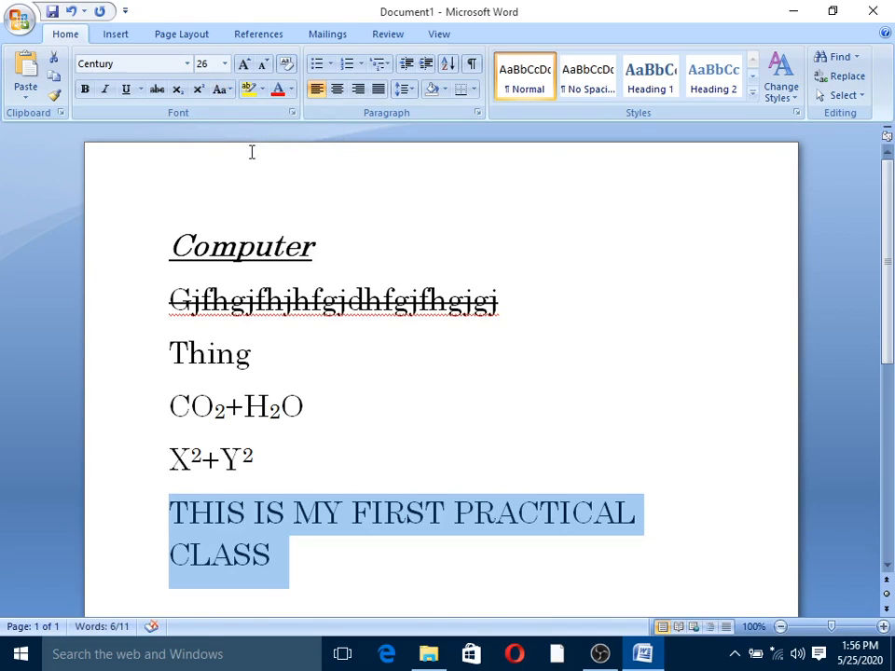
- Apply Capitalize Each Word to the selected last line, followed by tOGGLE cASE, and deselect the line
left_click(224, 90)
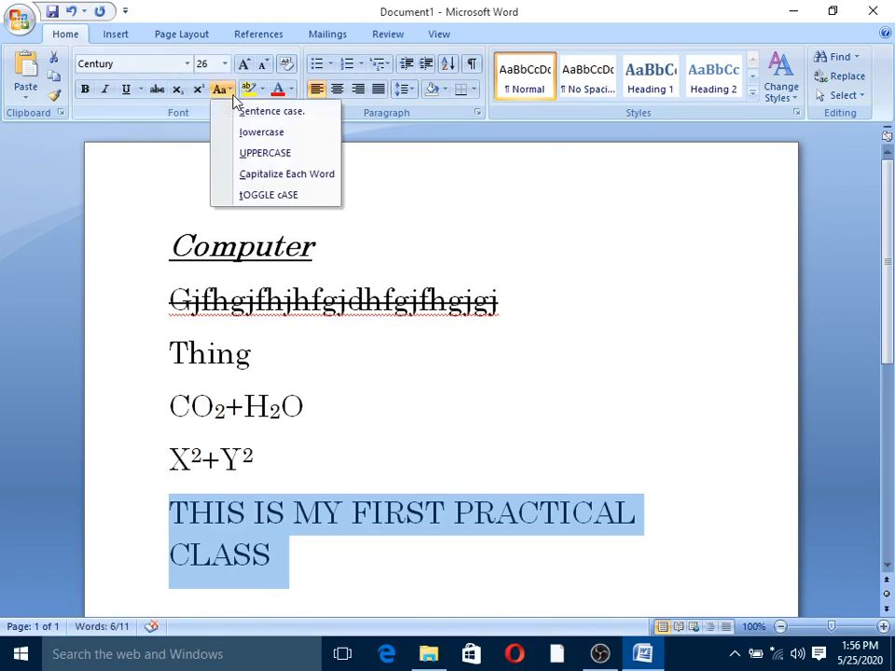
left_click(252, 177)
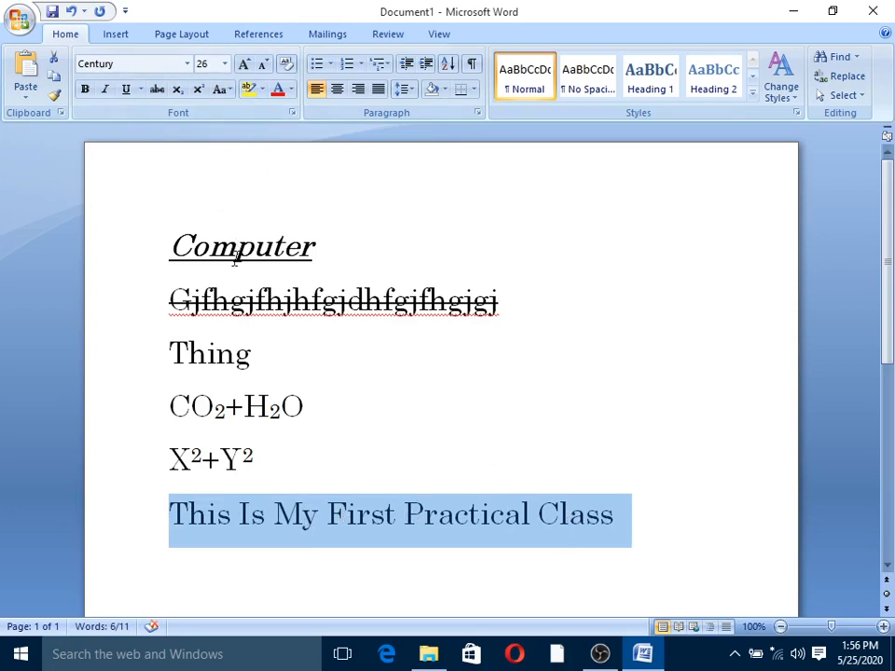
left_click(230, 93)
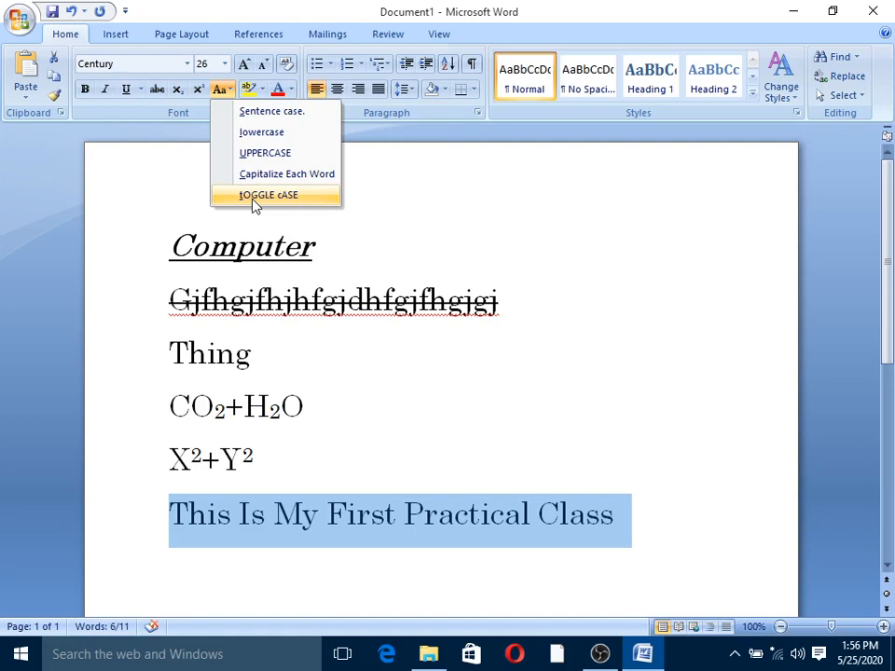
left_click(285, 198)
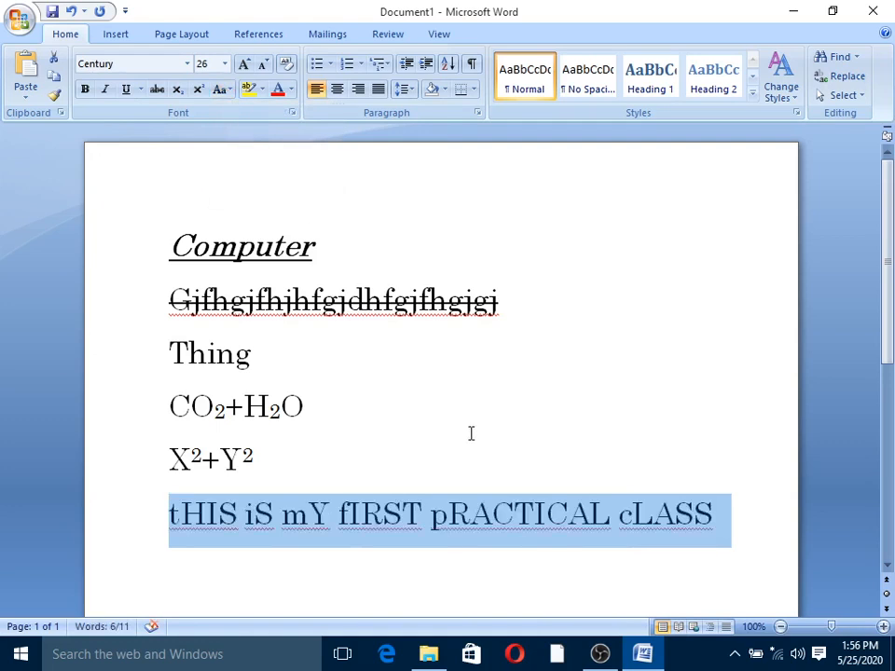
left_click(197, 522)
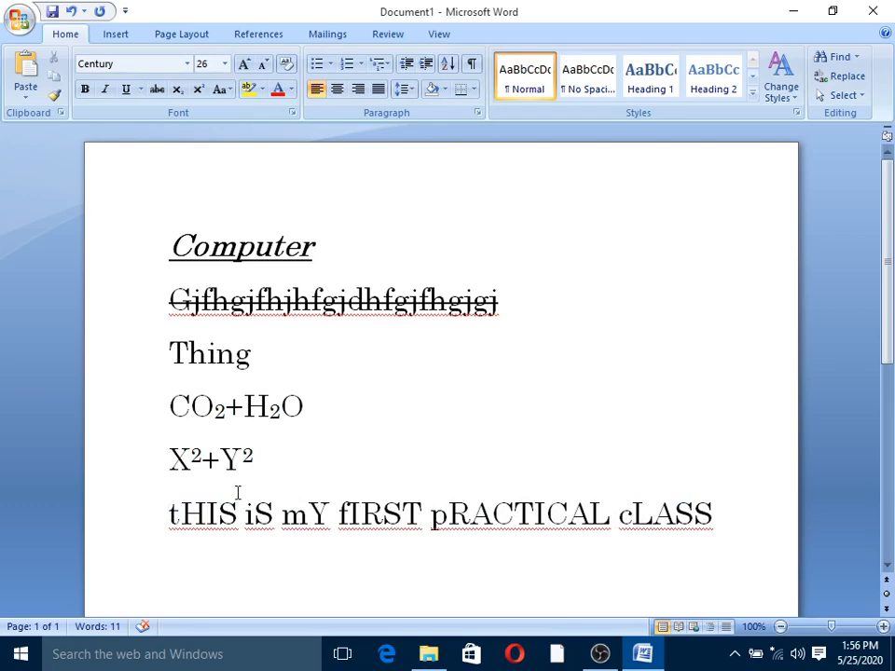
- Select the heading "Computer", enlarge its font to size 36 and shrink it back to 26
scroll(421, 430, "down", 1)
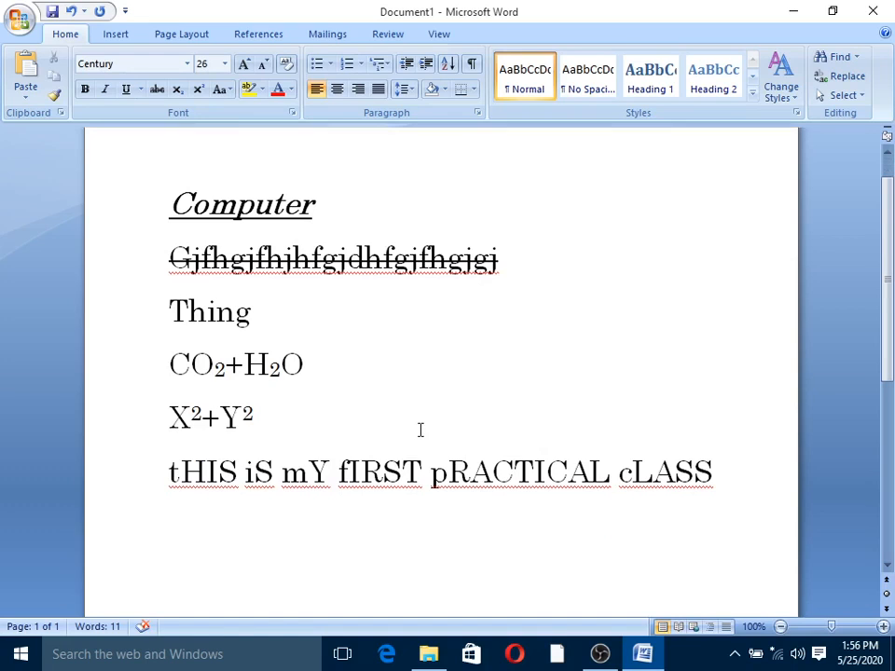
scroll(420, 430, "down", 2)
scroll(292, 388, "up", 1)
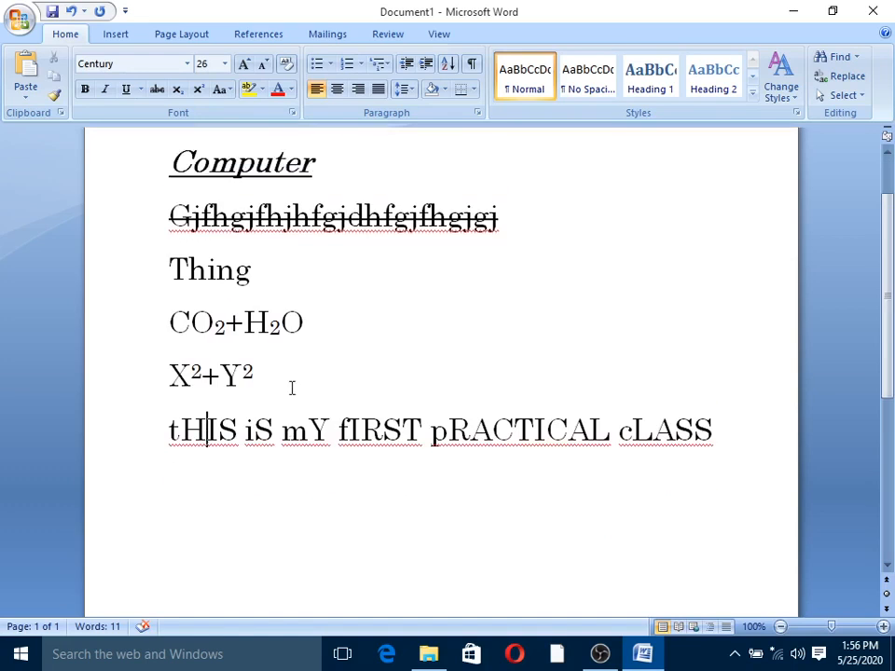
scroll(292, 388, "up", 2)
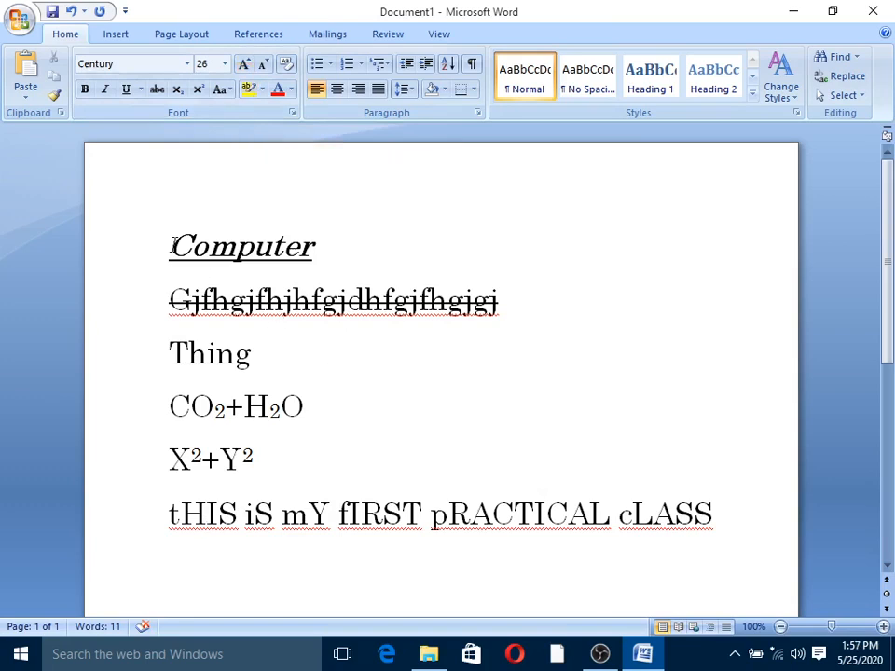
left_click_drag(172, 245, 330, 239)
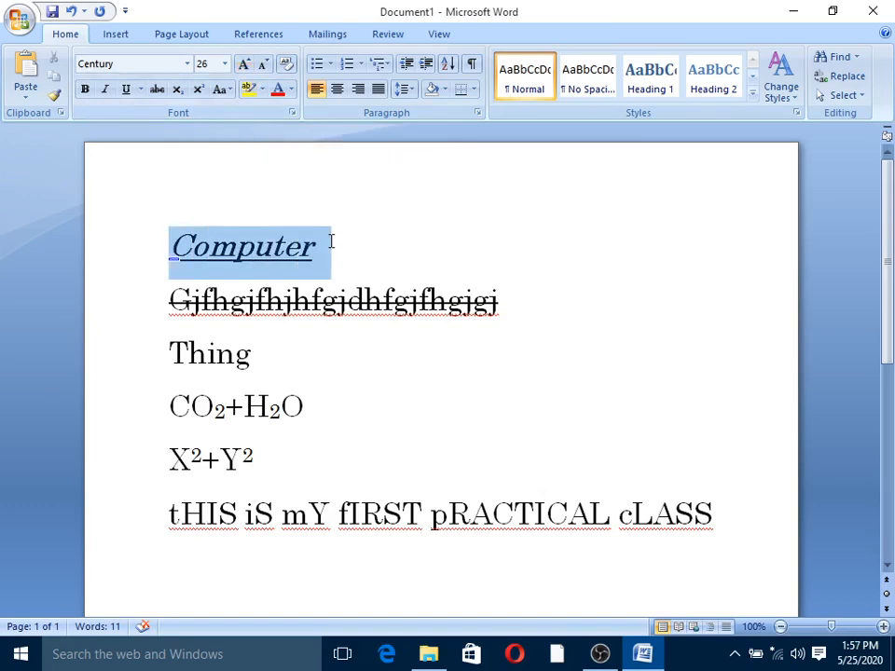
left_click(245, 65)
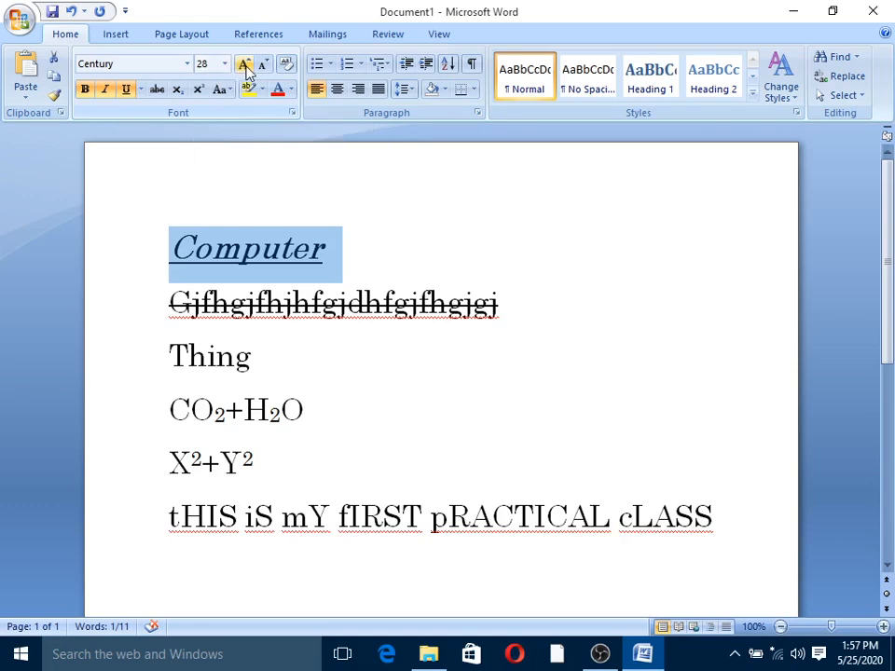
left_click(244, 65)
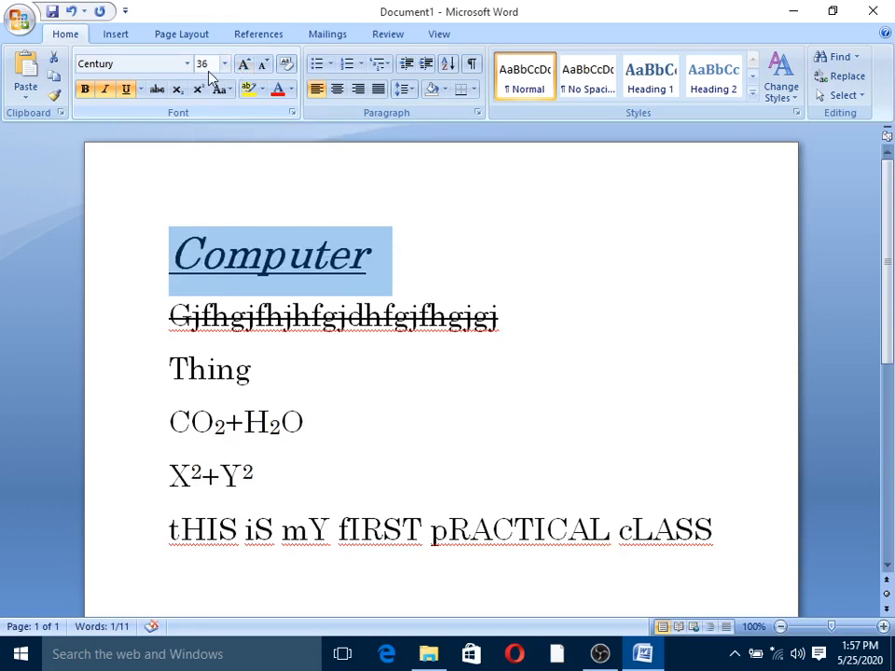
left_click(266, 65)
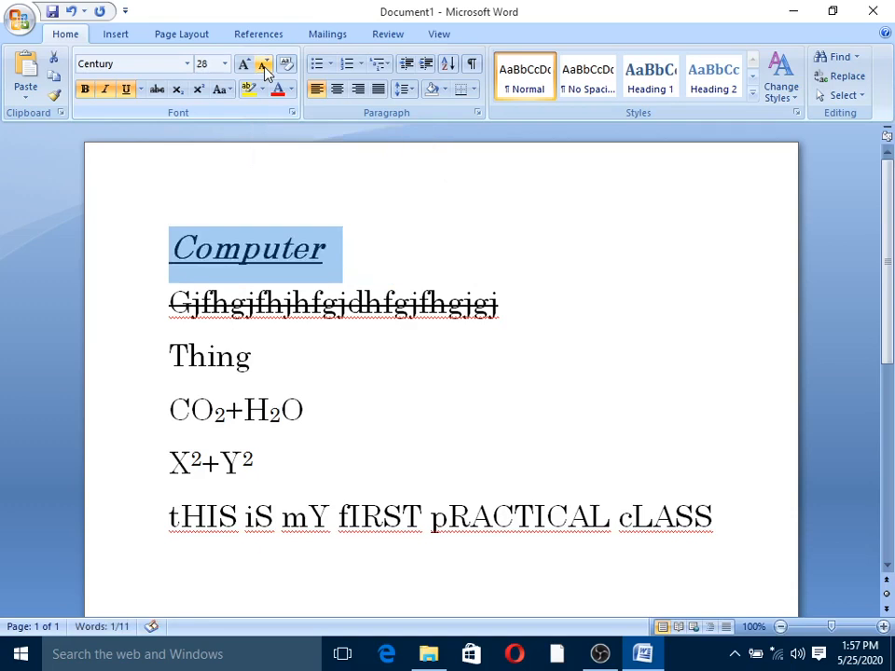
left_click(266, 67)
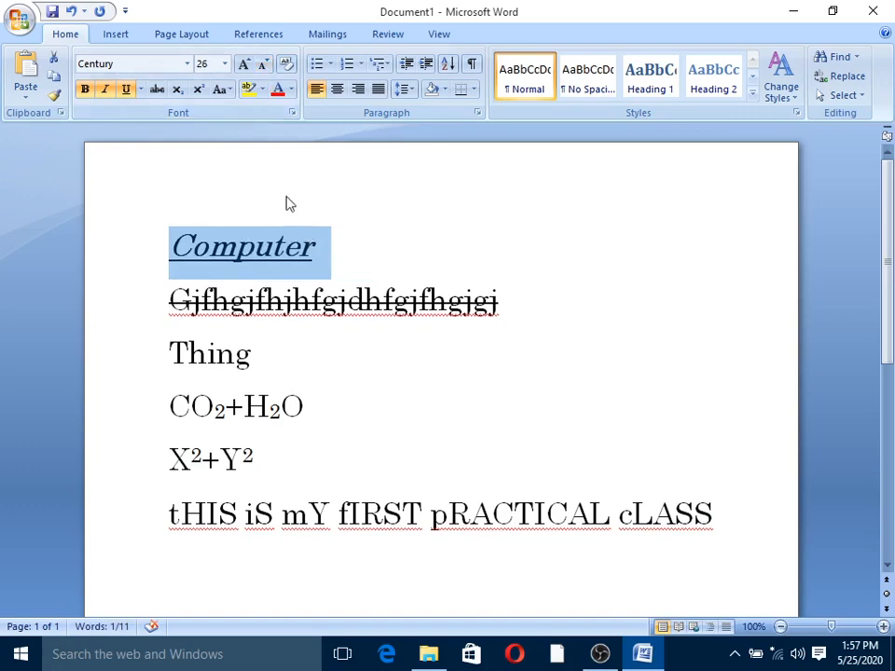
- Highlight the selected heading "Computer" in teal and clear the selection
left_click(263, 90)
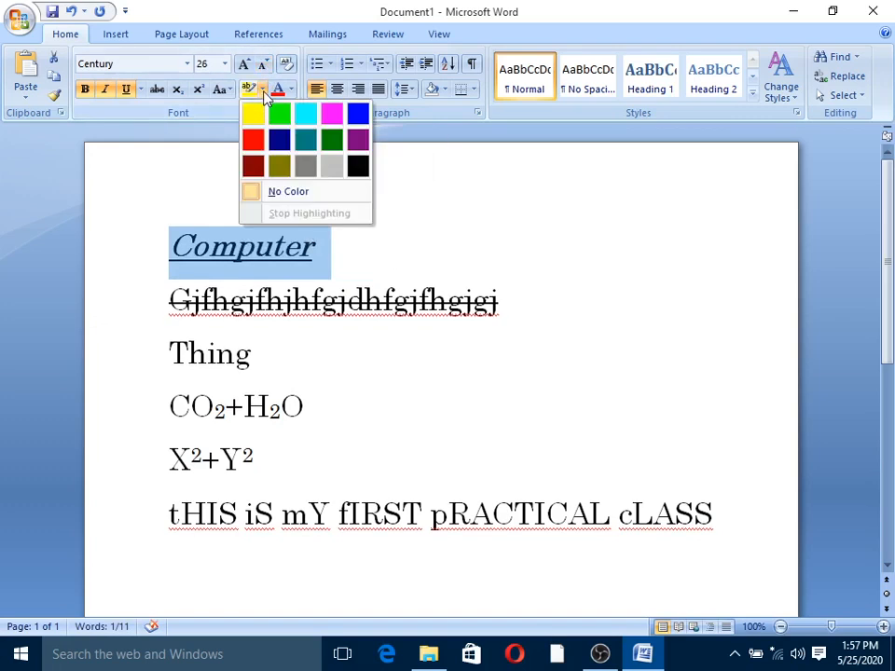
left_click(313, 146)
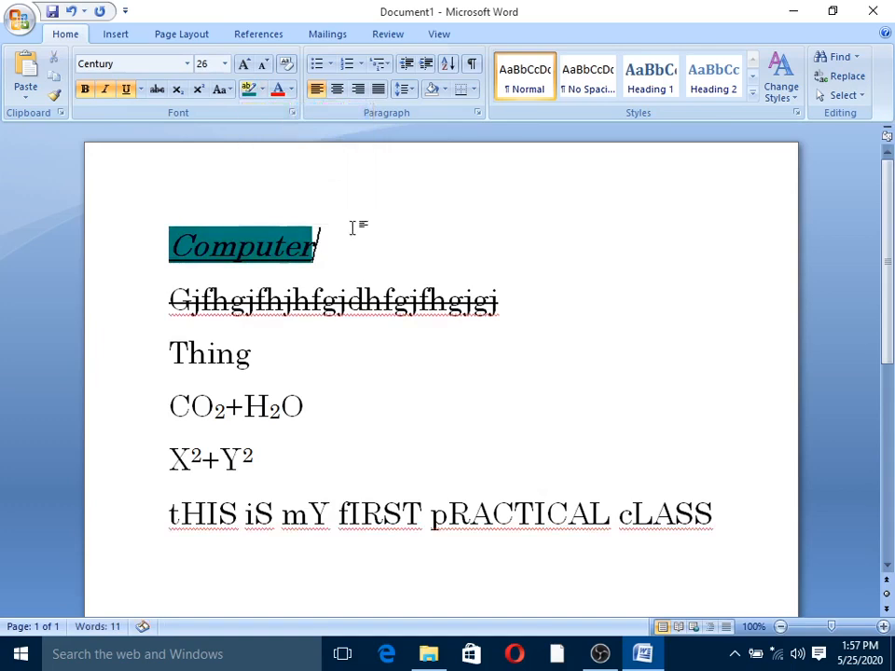
double_click(348, 514)
left_click(419, 425)
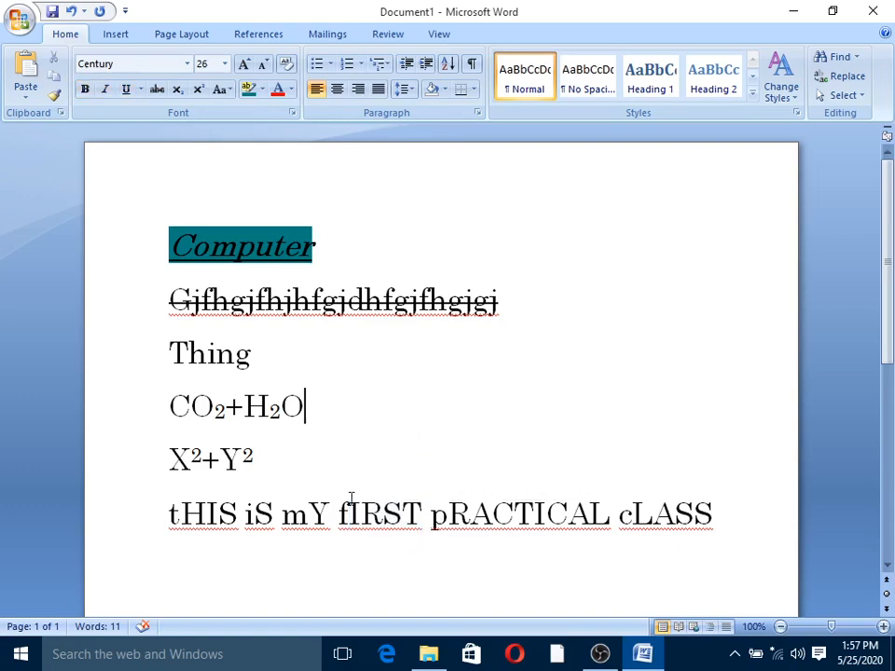
- Highlight only the word "fIRST" in the last line in turquoise
left_click_drag(339, 514, 422, 514)
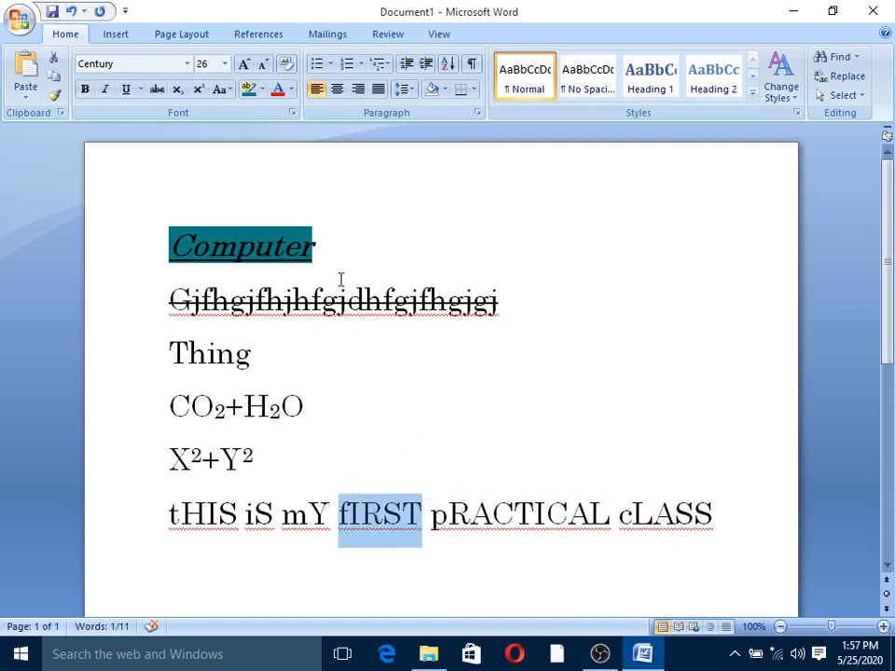
left_click(262, 89)
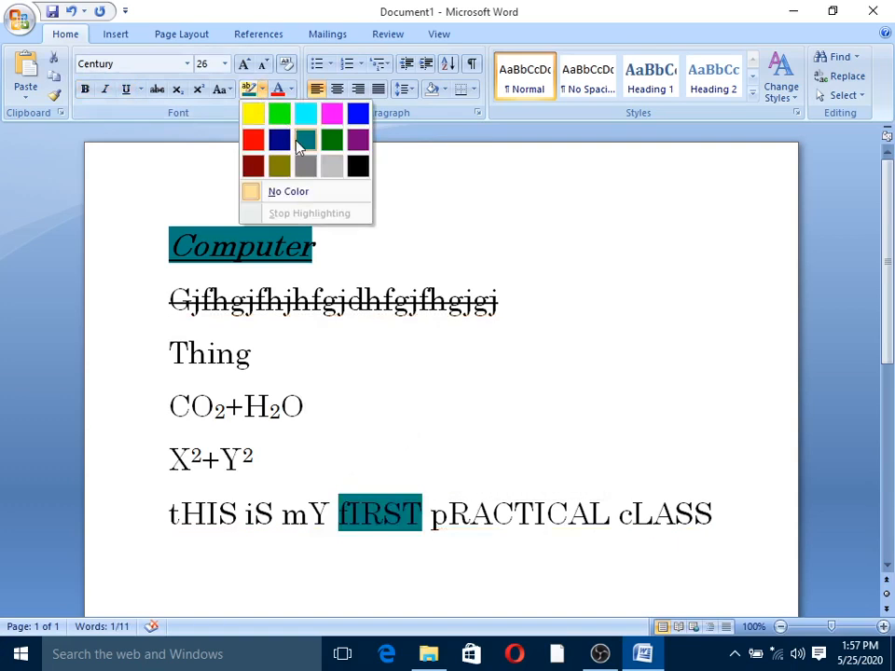
left_click(305, 113)
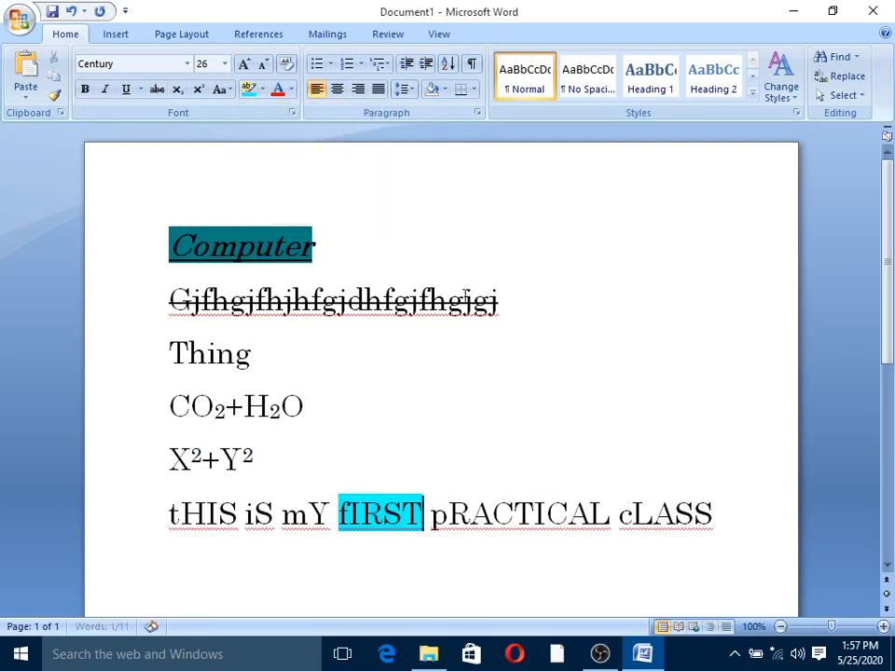
left_click(532, 360)
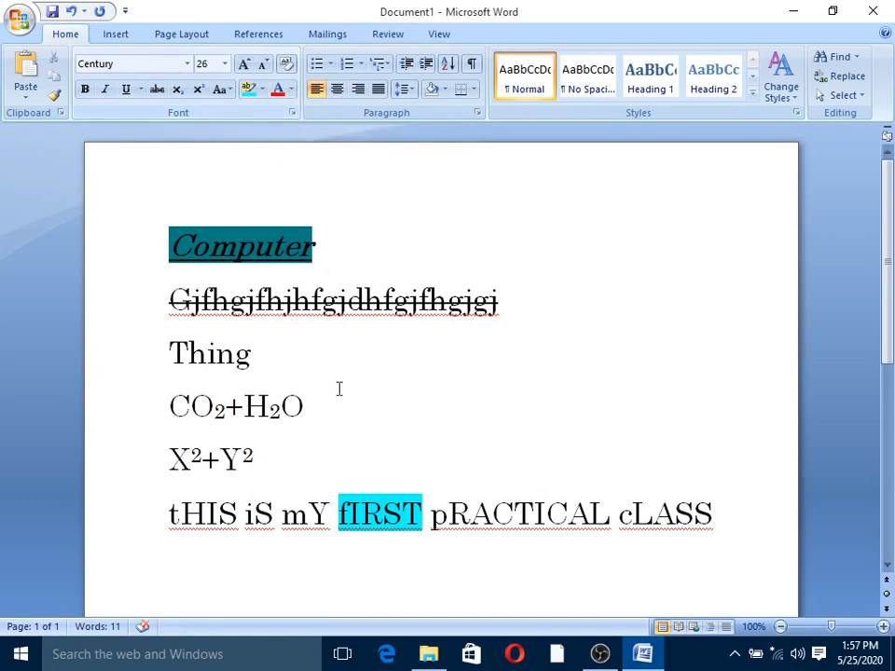
- Change the font color of the word "Thing" to Orange, Accent 6, Darker 25%
scroll(327, 439, "down", 1)
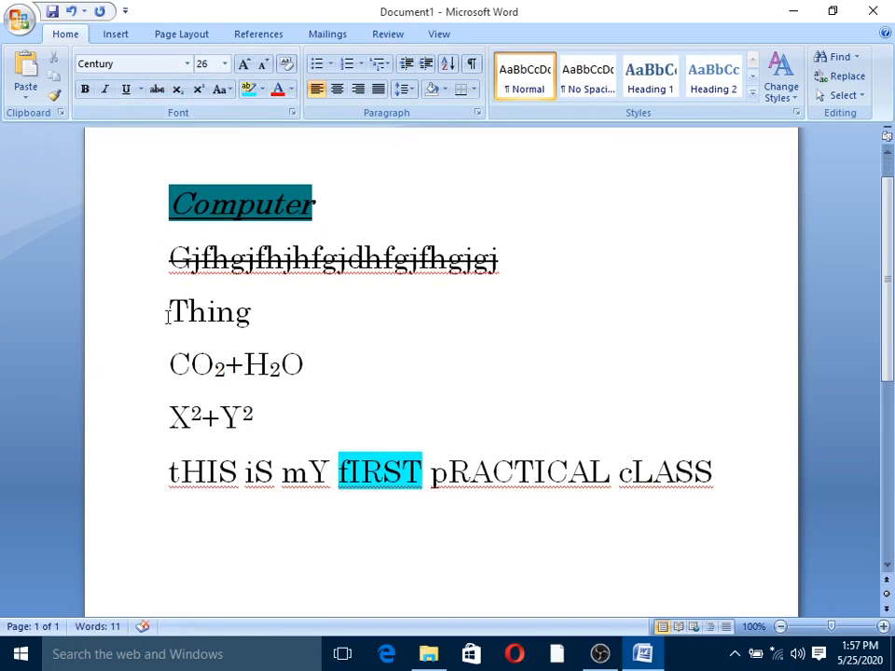
left_click_drag(168, 317, 253, 317)
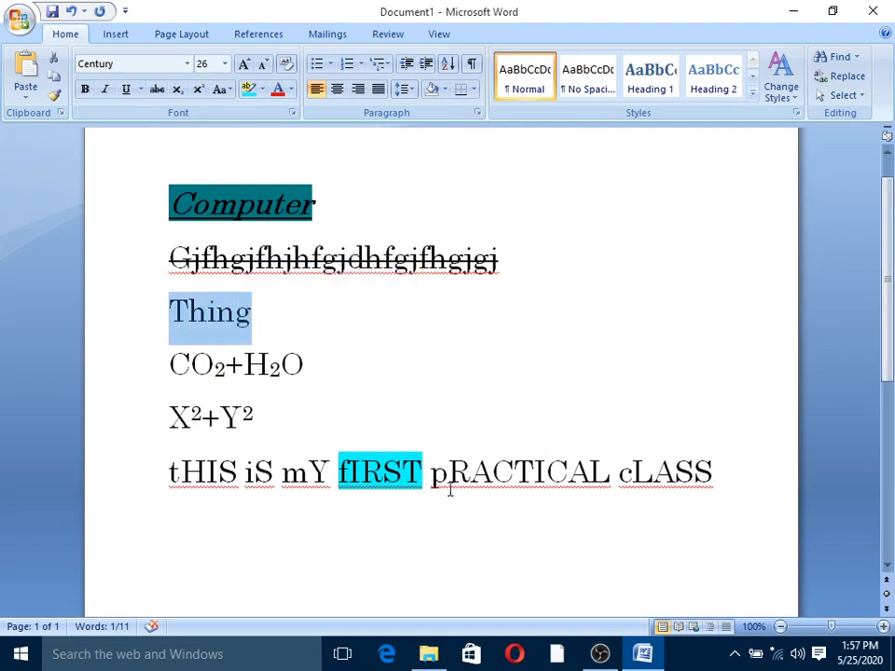
left_click(291, 90)
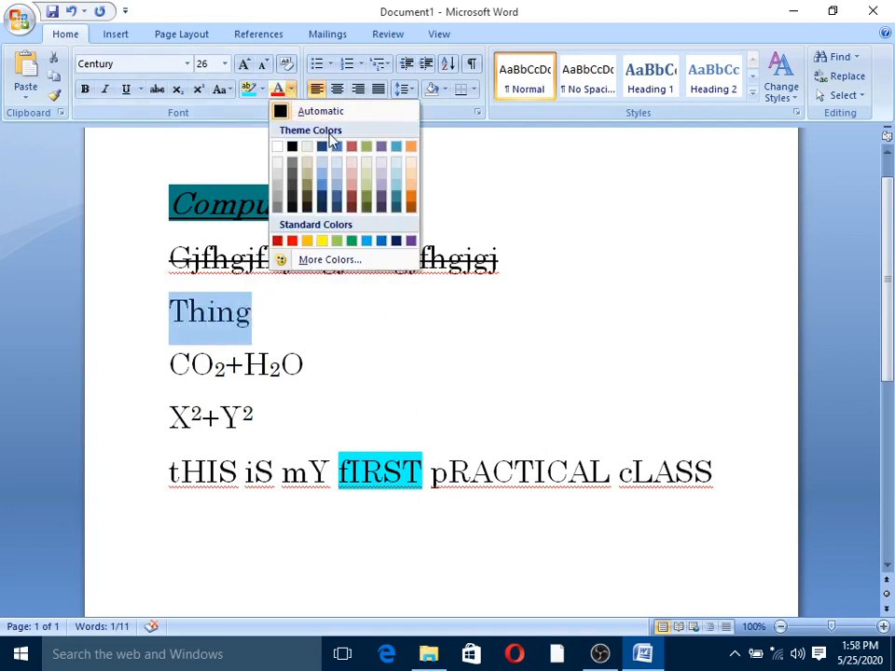
left_click(410, 200)
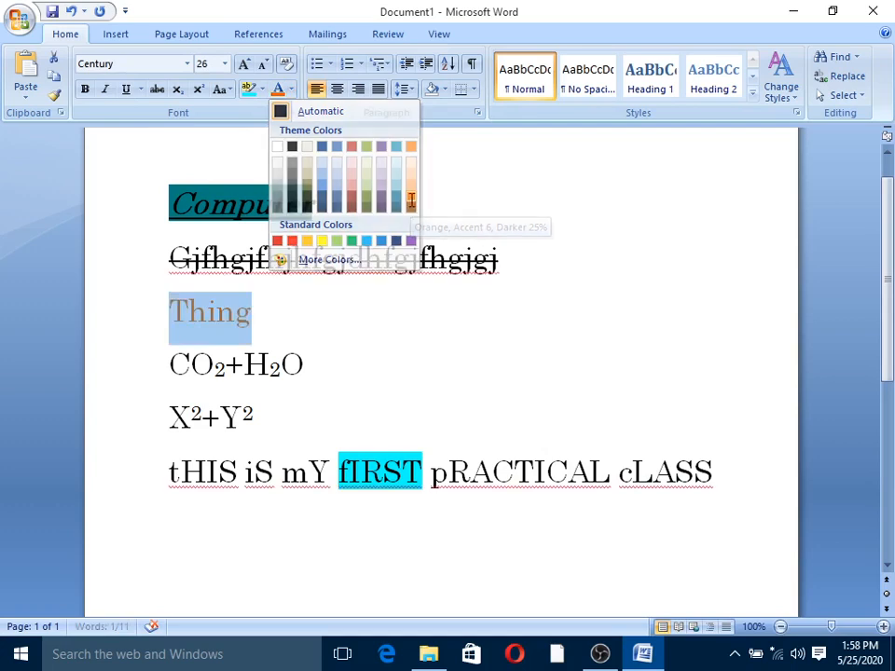
left_click(403, 353)
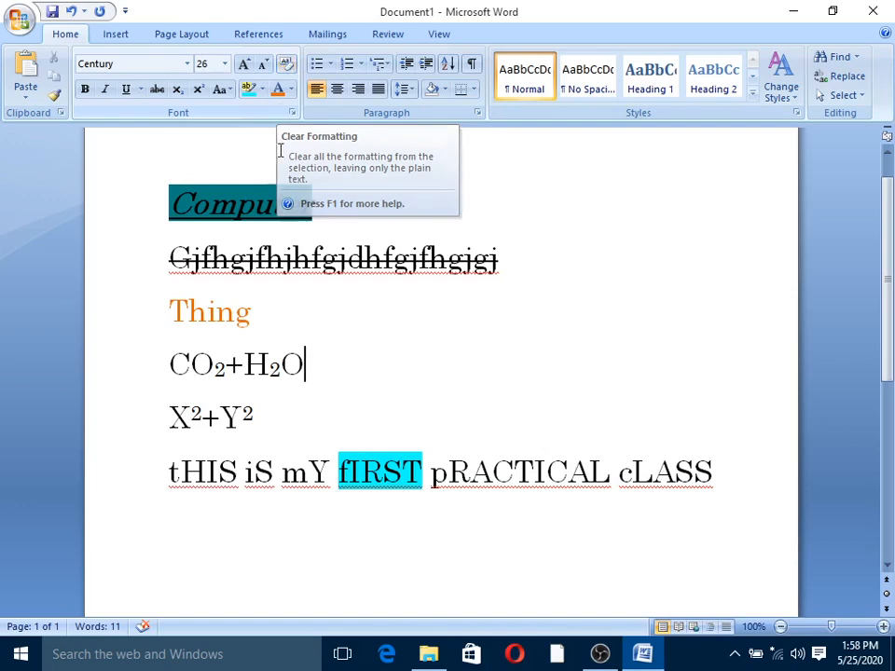
- Clear all formatting from the word "Thing", leaving it as plain text
left_click(218, 313)
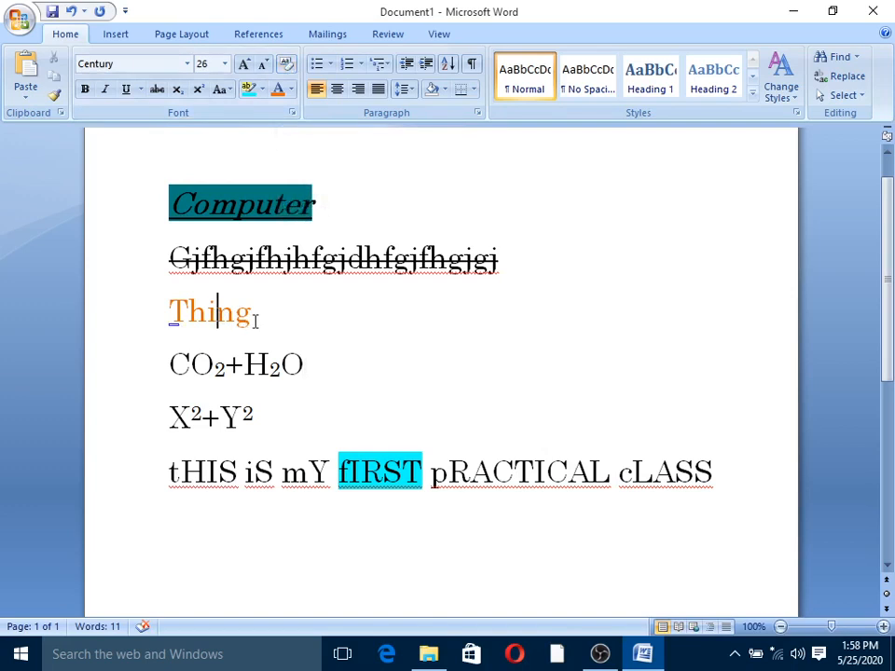
left_click_drag(252, 315, 173, 317)
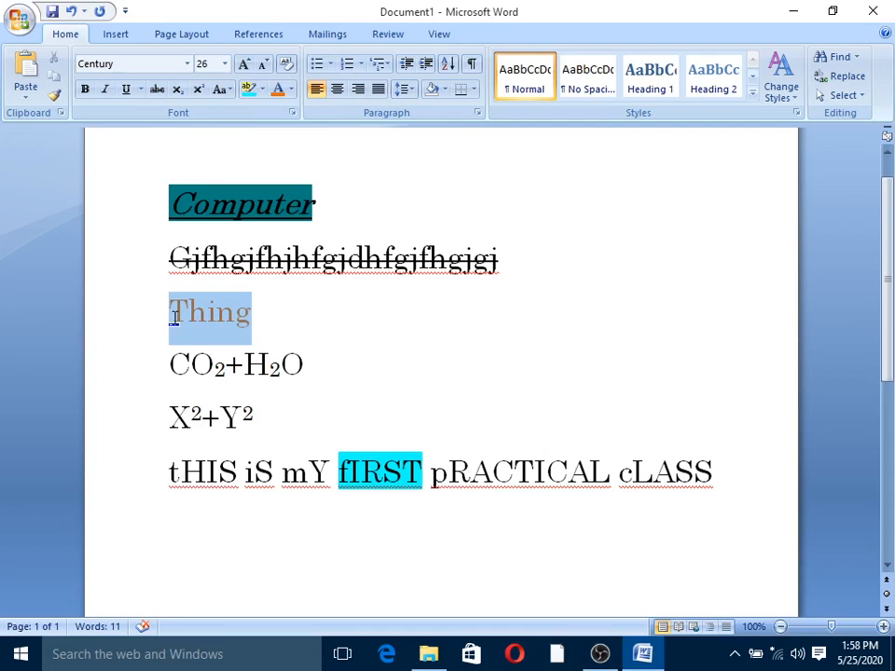
left_click(287, 65)
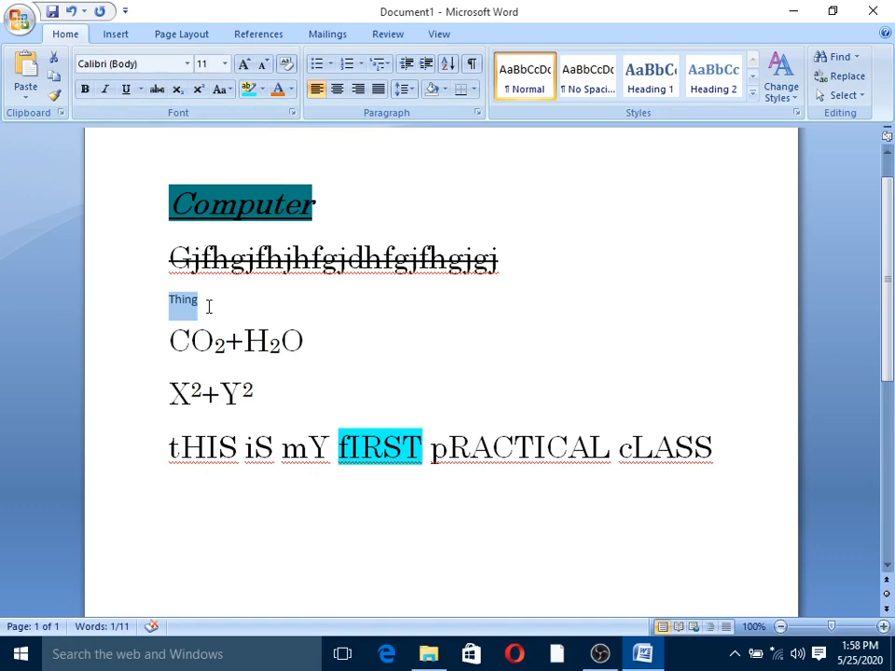
left_click(209, 307)
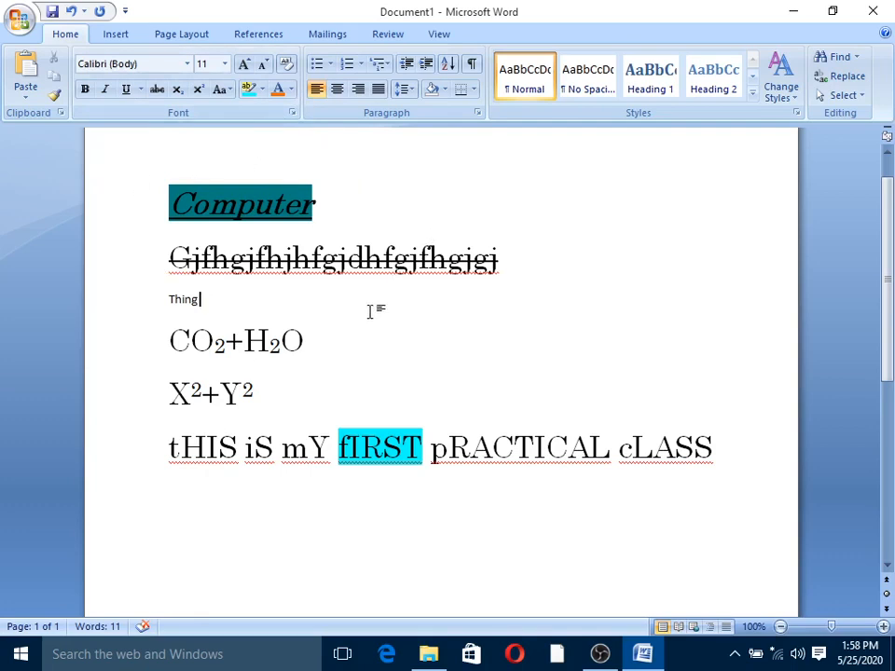
scroll(249, 464, "down", 5)
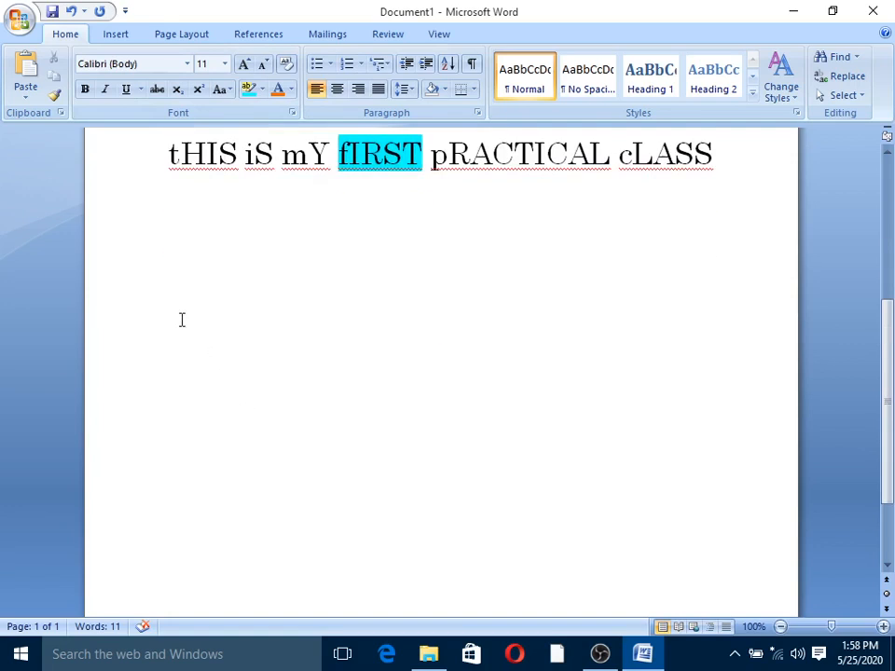
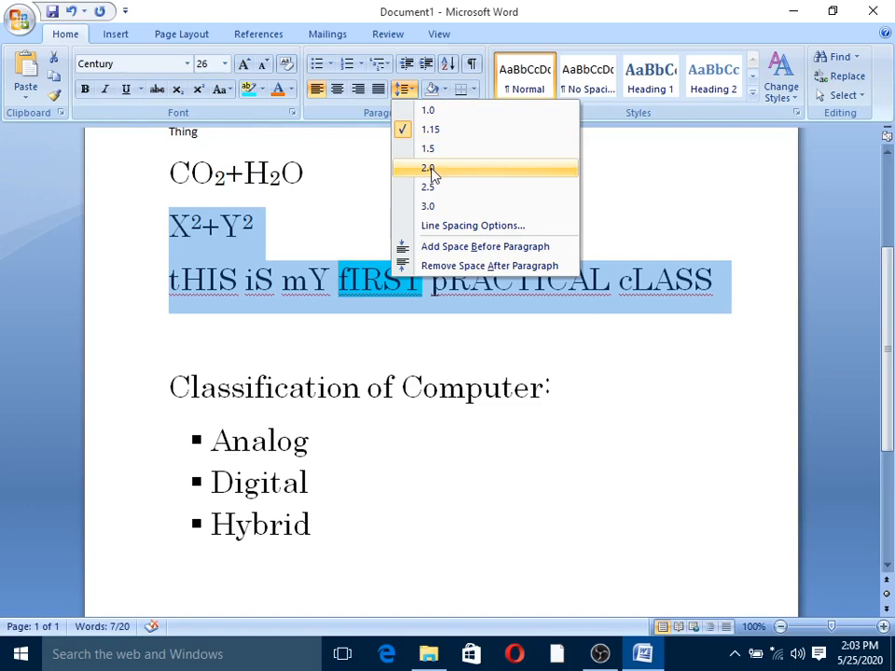
- Set the line spacing of the selected "X2+Y2" and "tHIS iS mY fIRST pRACTICAL cLASS" lines to 2.0
left_click(429, 169)
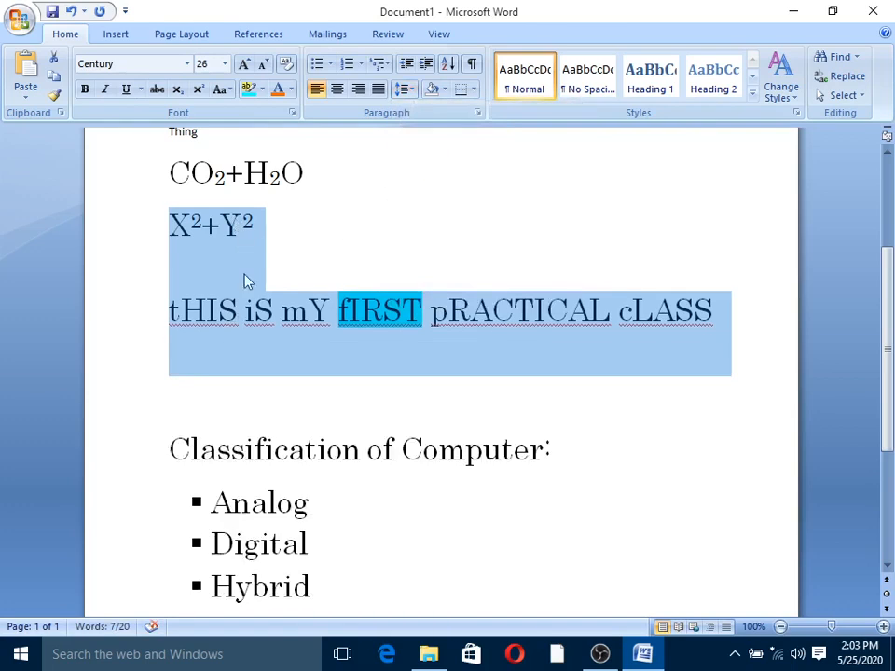
left_click(410, 90)
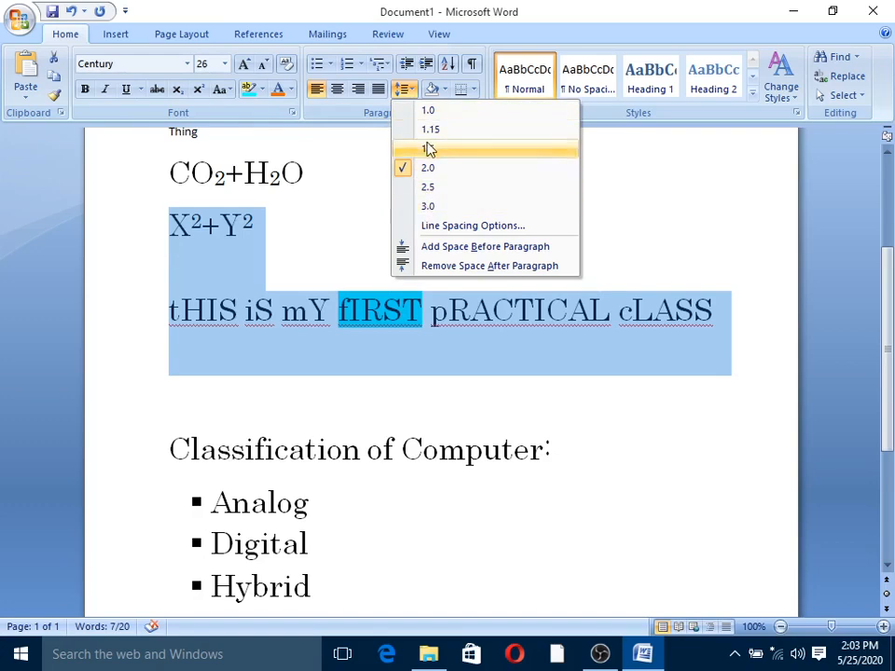
key("Escape")
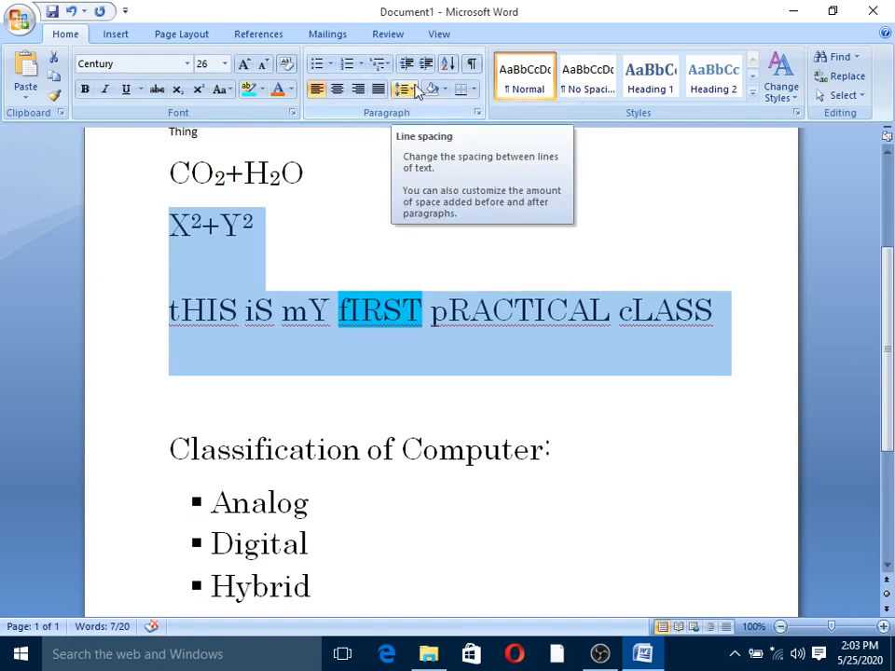
left_click(171, 315)
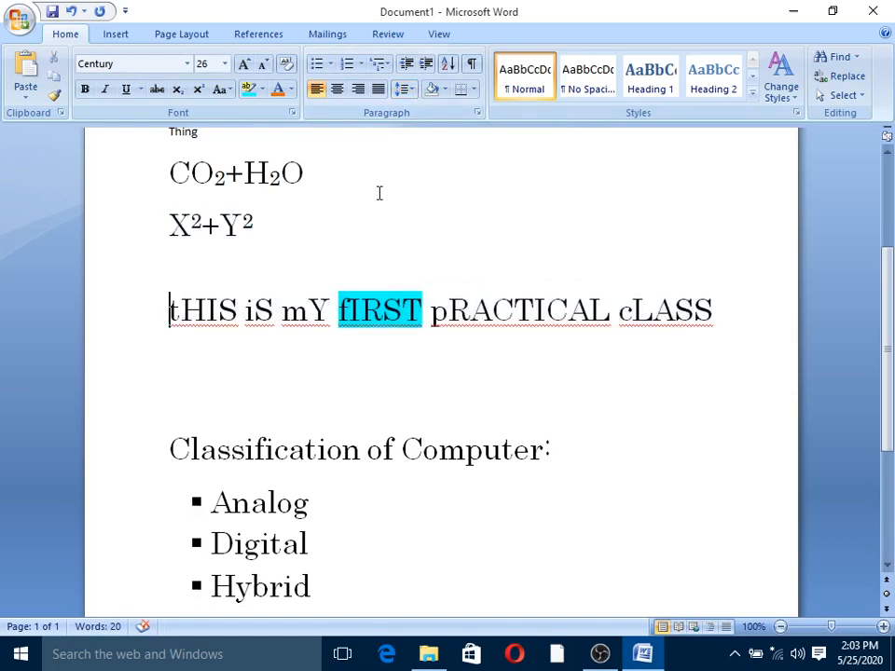
- Increase the indent of the "tHIS iS mY fIRST pRACTICAL cLASS" line by one level and decrease it again
left_click(430, 69)
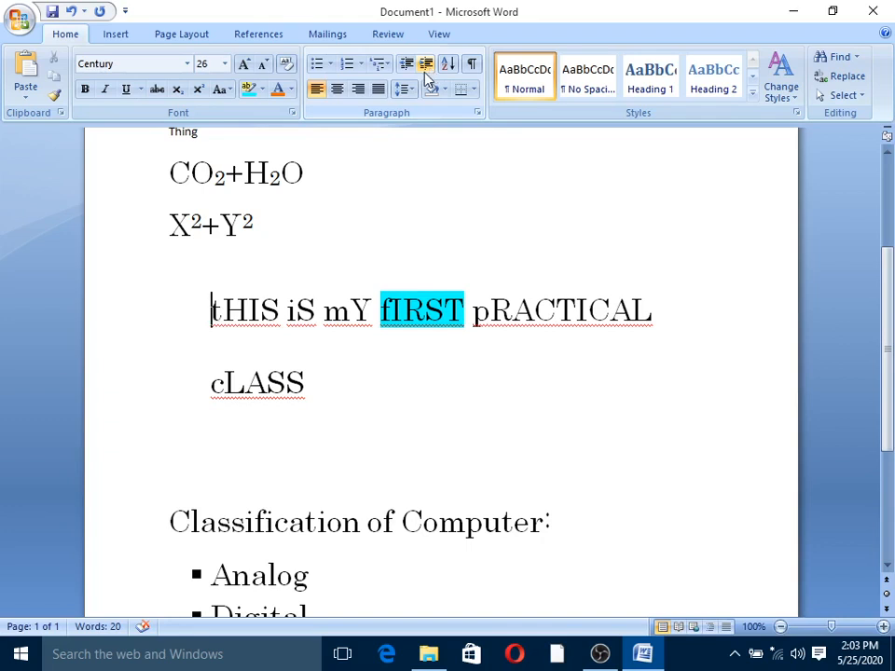
left_click(405, 69)
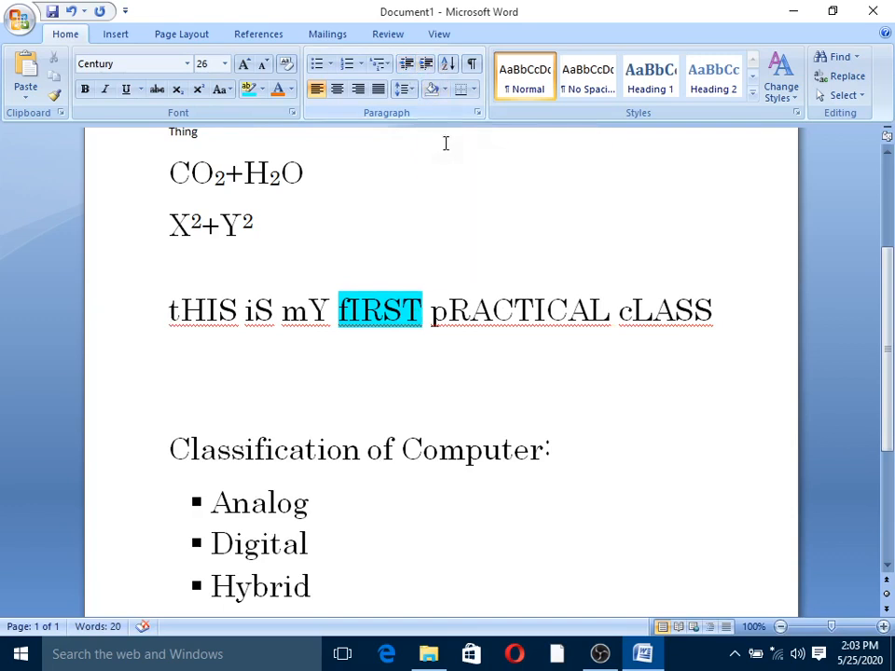
- Sort all paragraphs of the document as text in descending order, with no header row, and review the new order
left_click(450, 66)
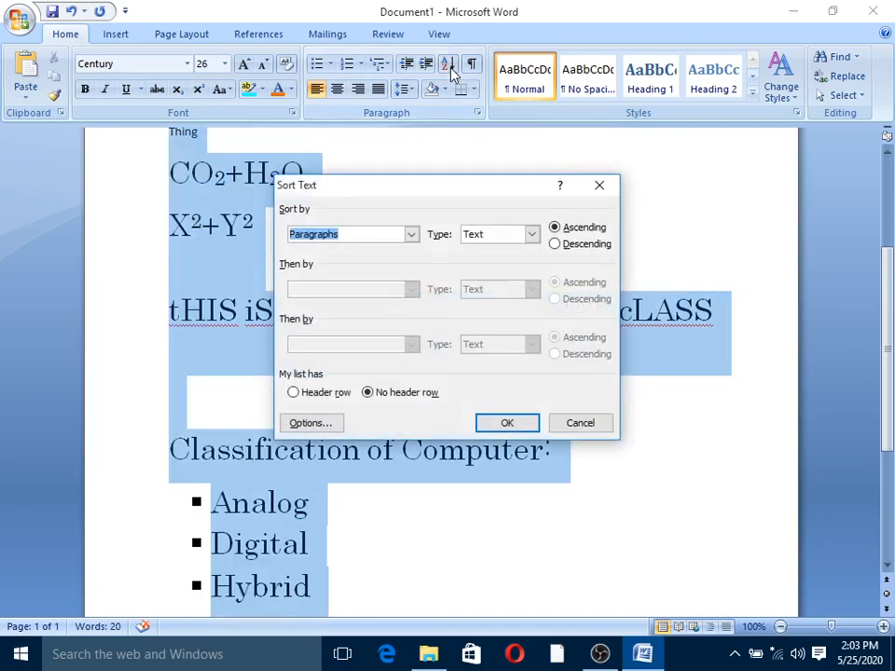
left_click_drag(428, 192, 512, 123)
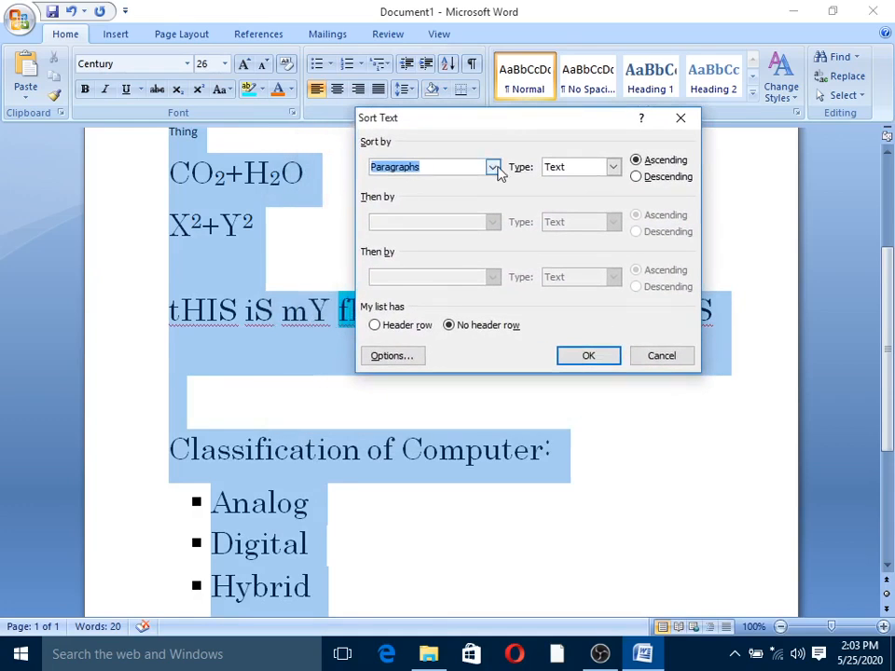
left_click(637, 179)
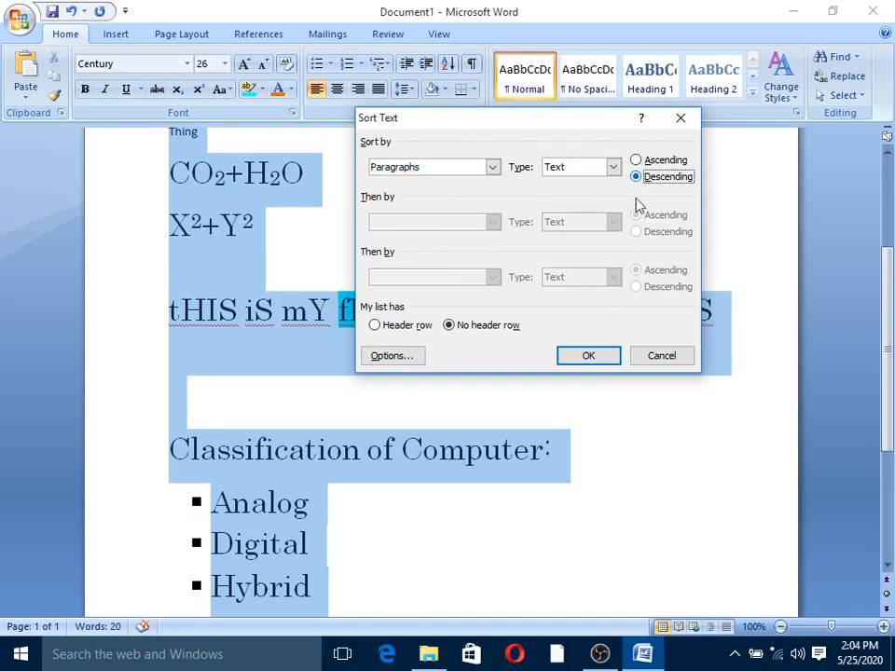
left_click(590, 357)
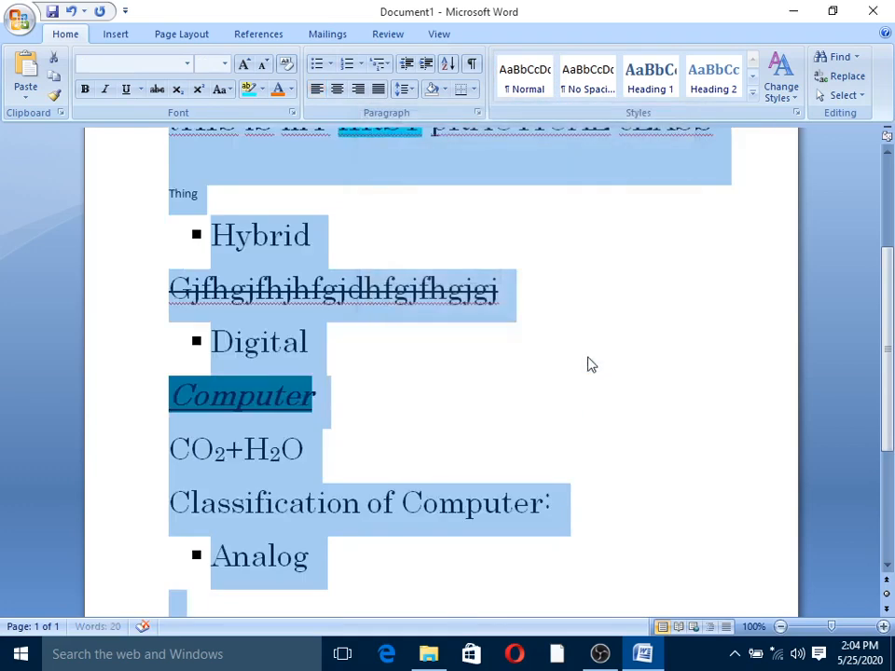
scroll(574, 384, "up", 2)
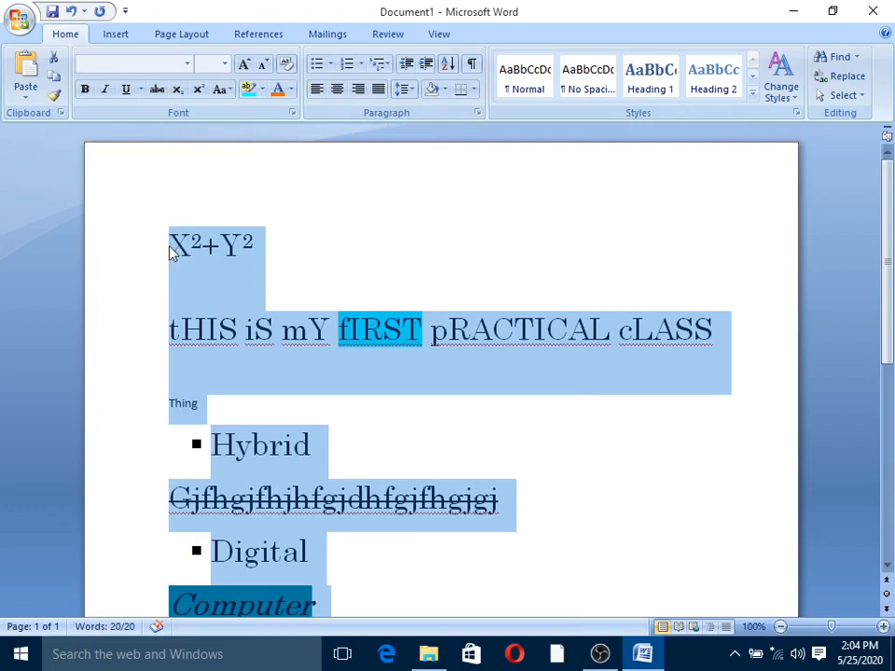
scroll(194, 317, "down", 5)
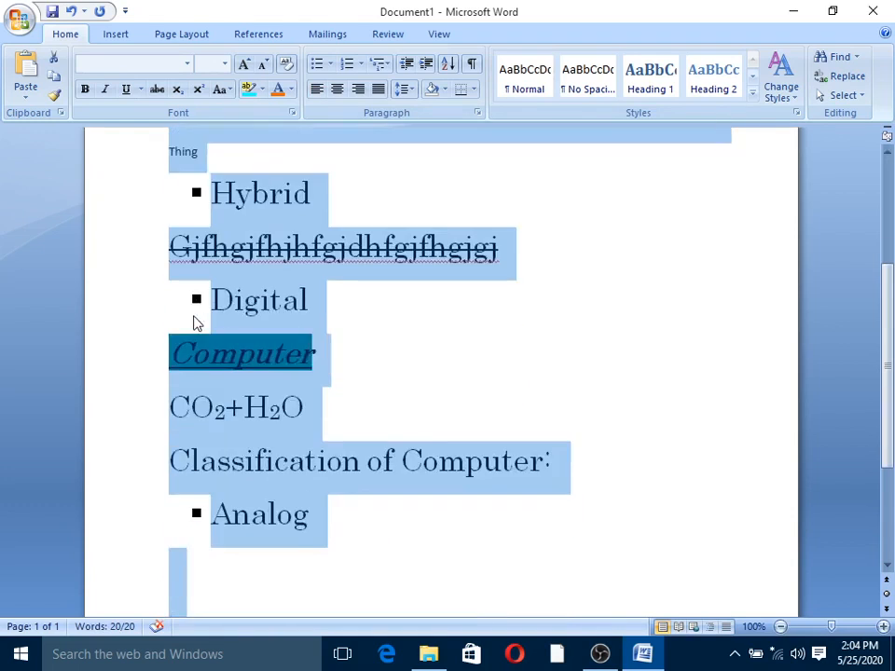
scroll(194, 317, "up", 5)
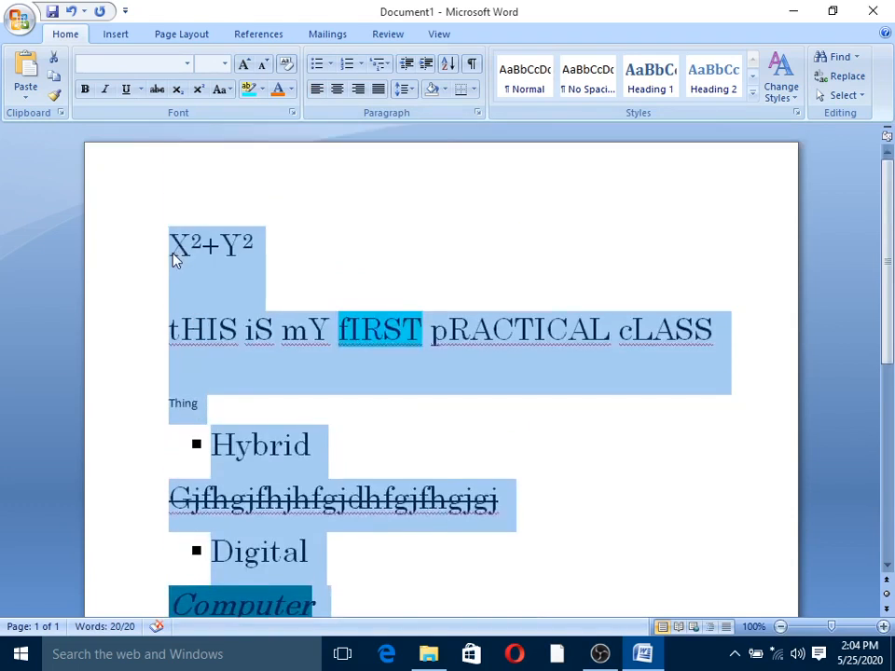
left_click(178, 261)
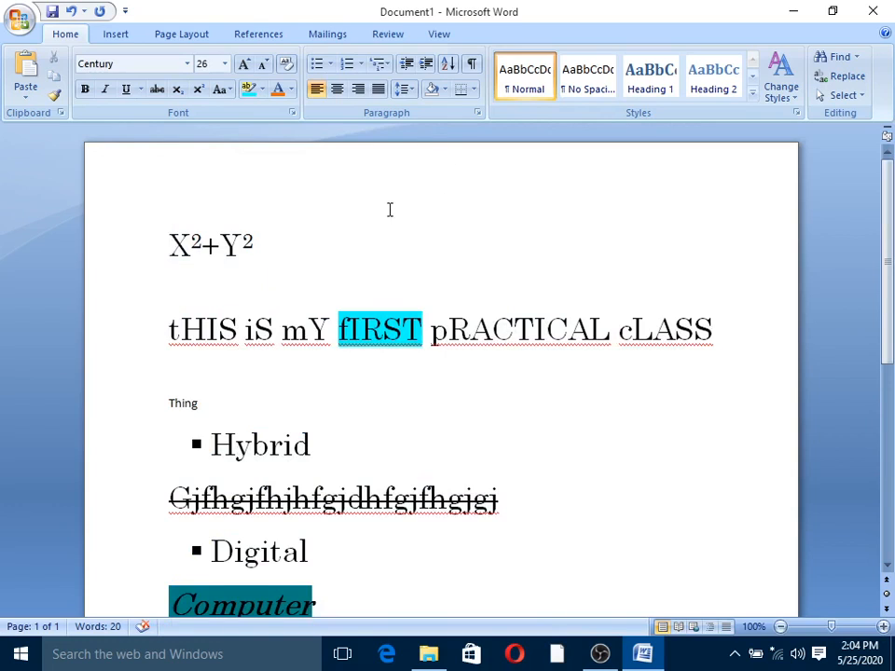
left_click(449, 64)
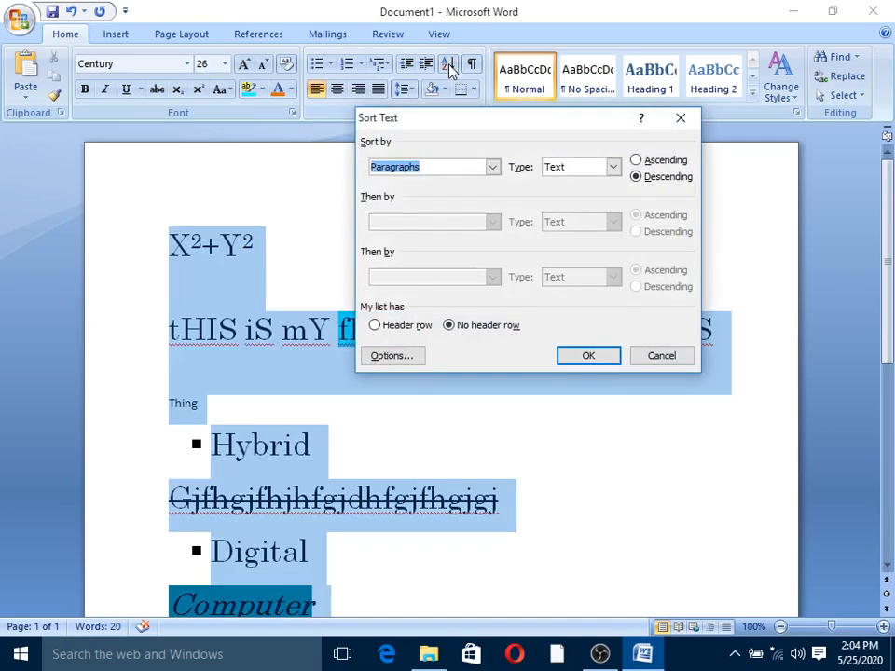
left_click(661, 356)
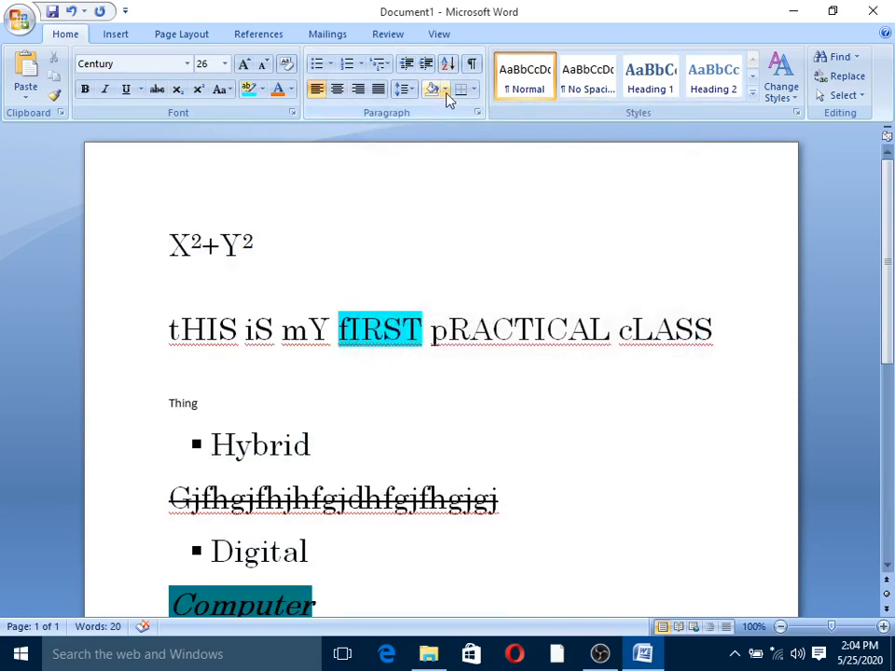
left_click(446, 91)
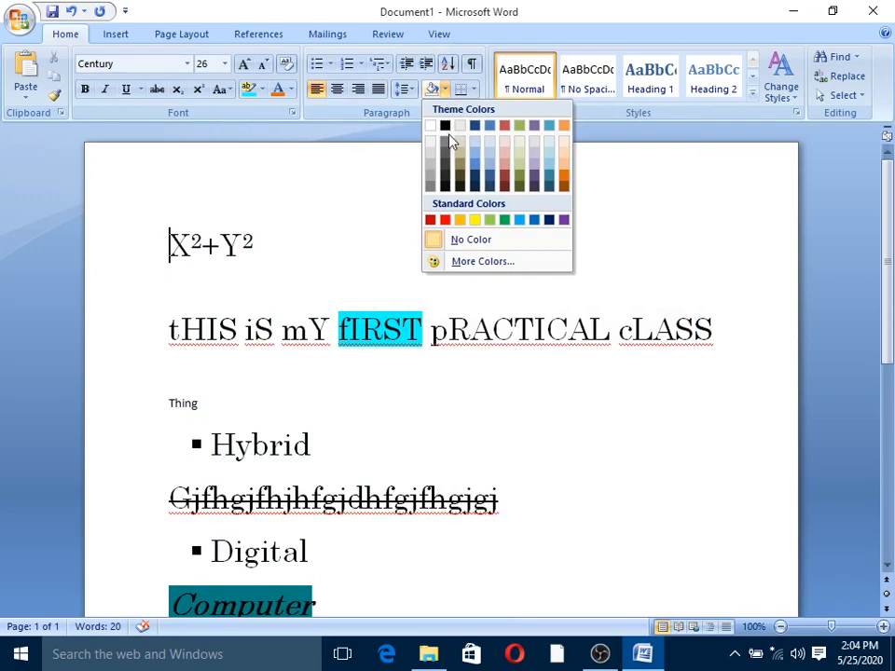
left_click(554, 244)
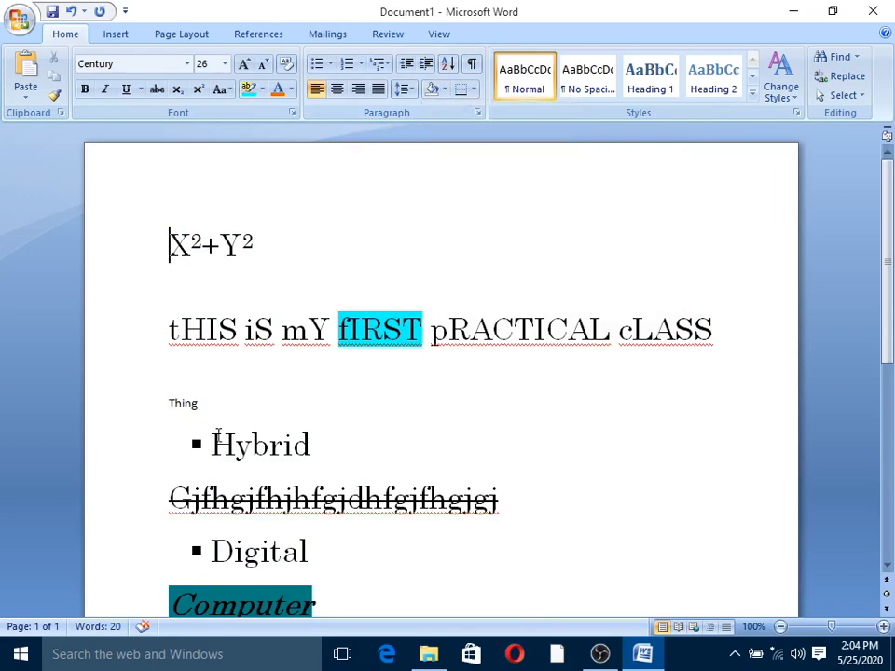
- Undo the paragraph sort and shade the "Classification of Computer:" heading paragraph in medium blue
scroll(216, 415, "down", 5)
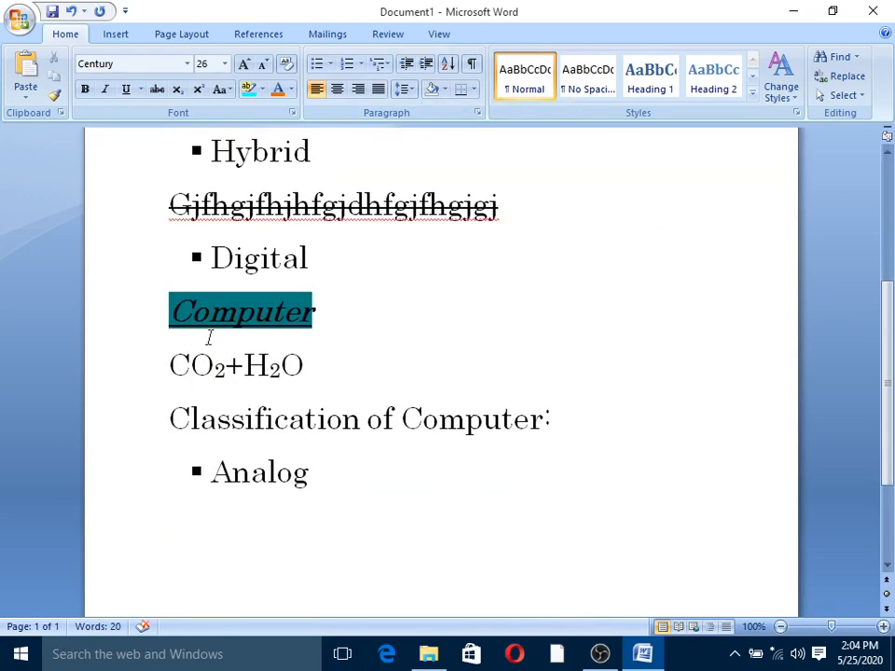
scroll(208, 338, "up", 5)
mouse_move(176, 365)
left_mouse_down()
mouse_move(491, 346)
mouse_move(563, 363)
left_mouse_up()
left_click(445, 89)
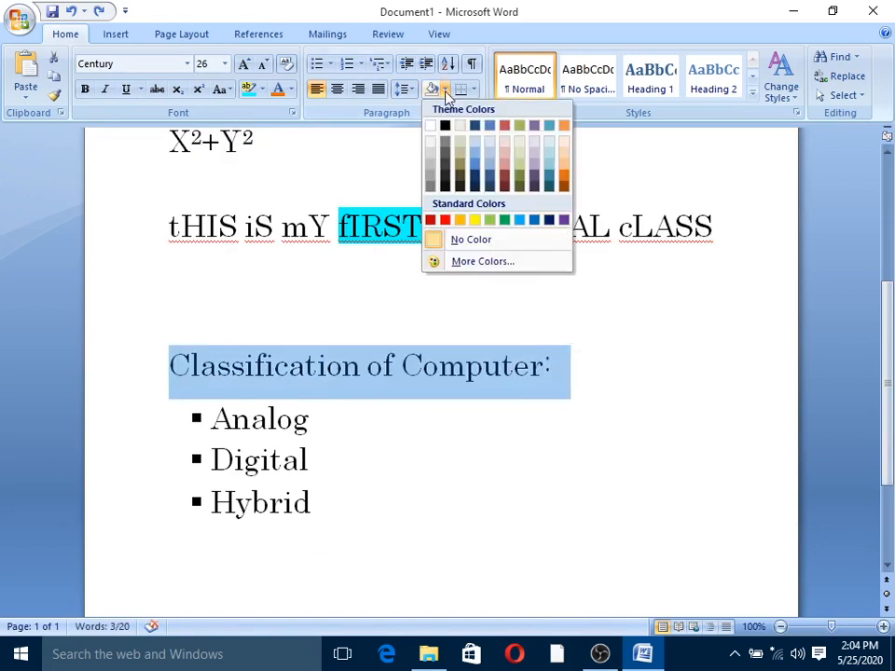
left_click(490, 171)
left_click(473, 442)
scroll(473, 442, "down", 1)
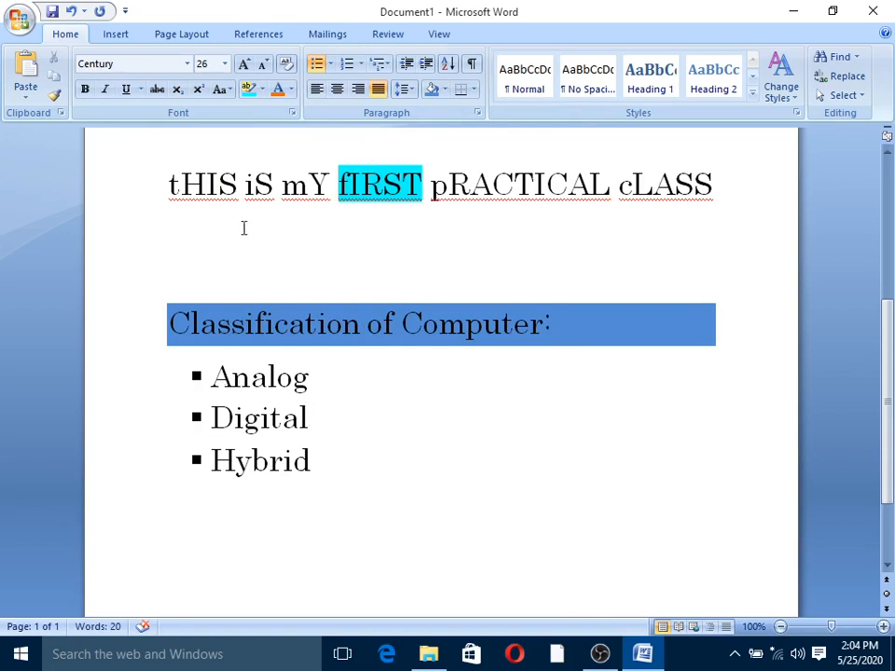
scroll(550, 307, "up", 8)
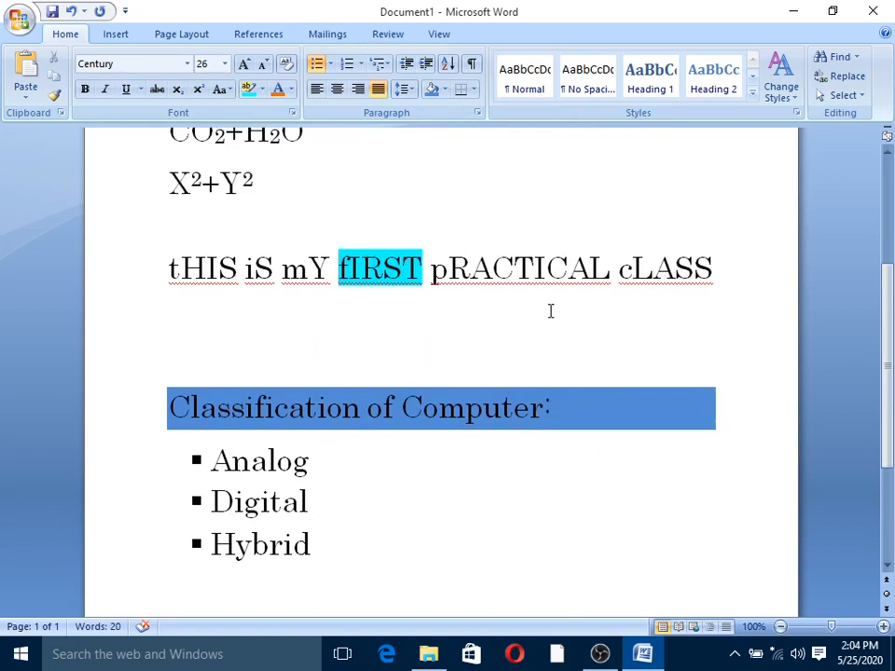
scroll(550, 312, "down", 2)
scroll(550, 310, "down", 8)
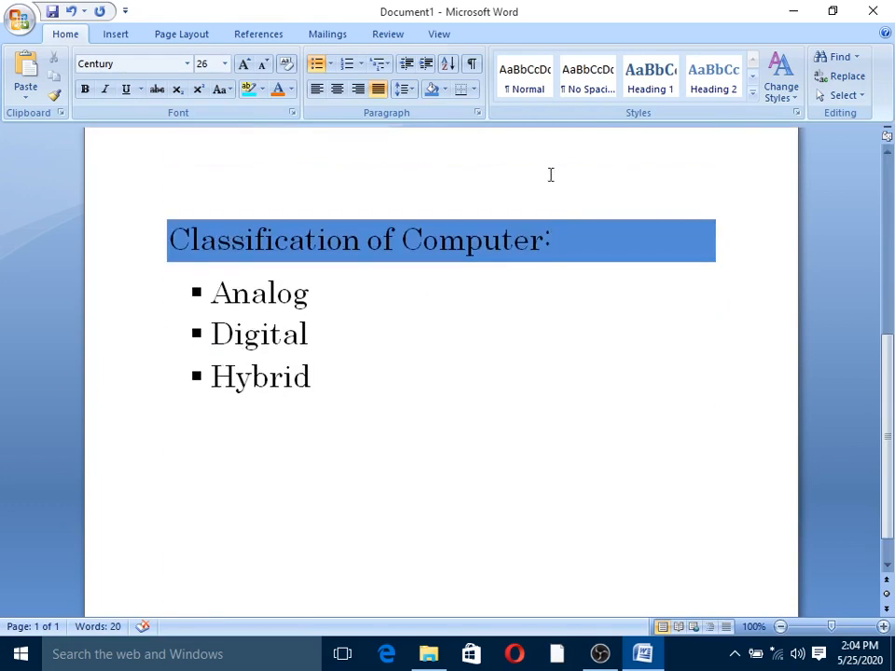
left_click(474, 91)
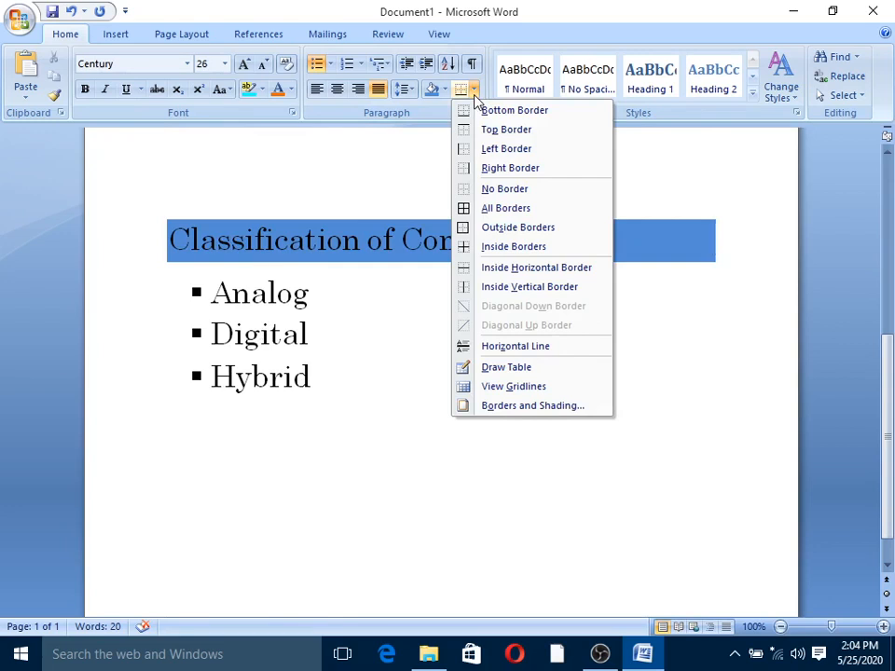
left_click(653, 449)
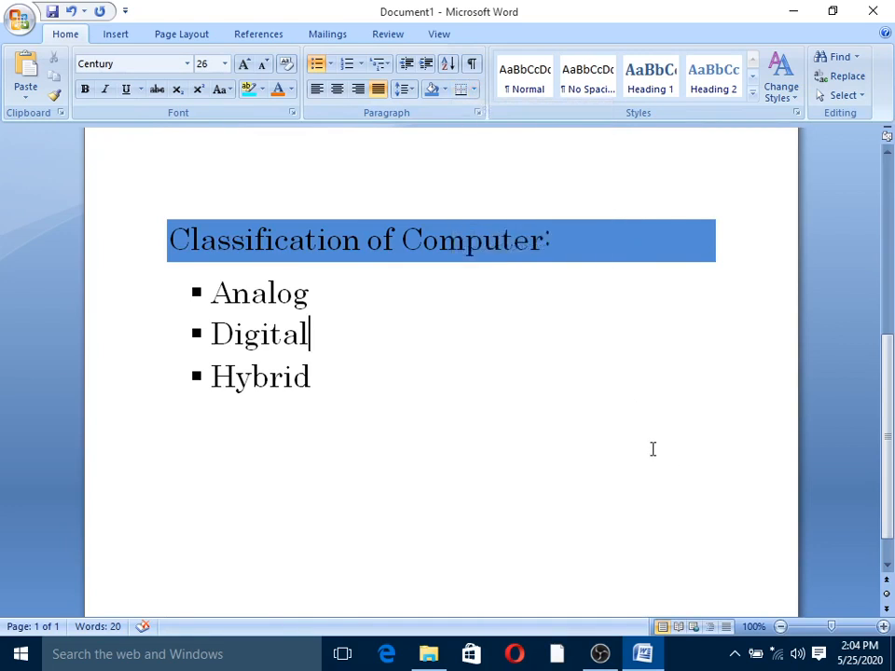
scroll(635, 451, "up", 4)
scroll(589, 452, "down", 5)
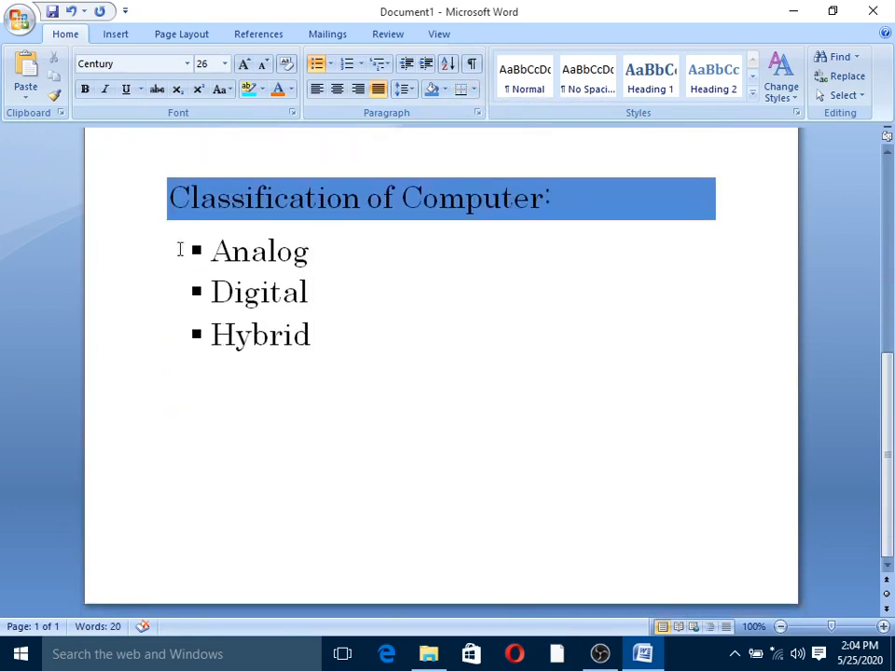
- Add bottom, top, left and right borders around the bulleted list of Analog, Digital and Hybrid
left_click_drag(180, 250, 314, 346)
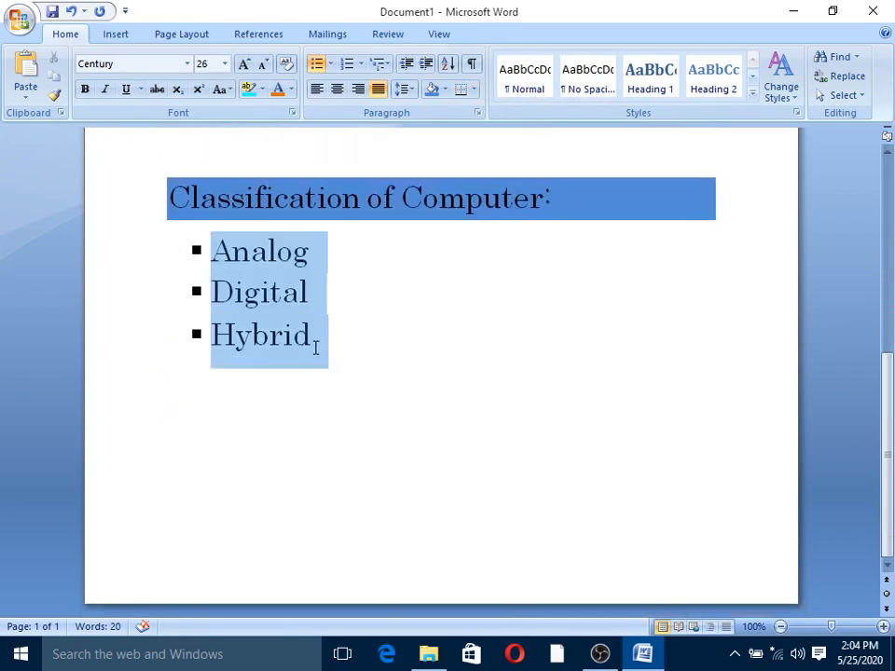
left_click(474, 90)
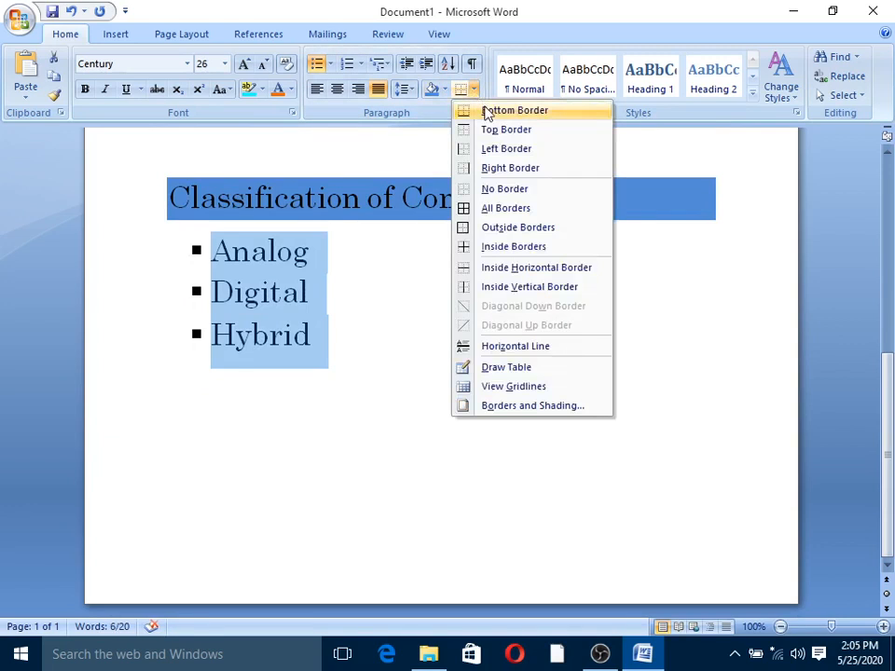
left_click(486, 113)
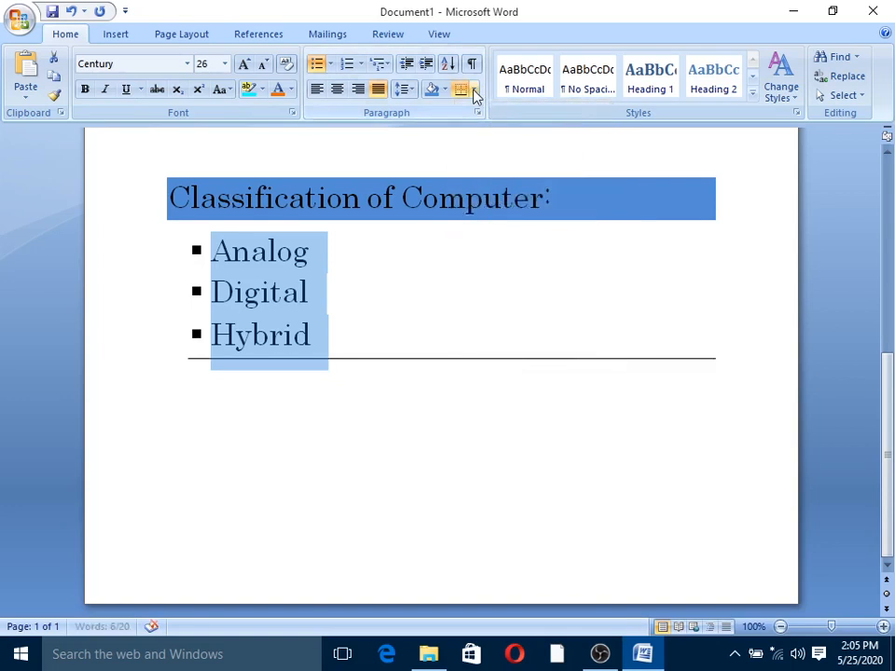
left_click(472, 93)
left_click(486, 130)
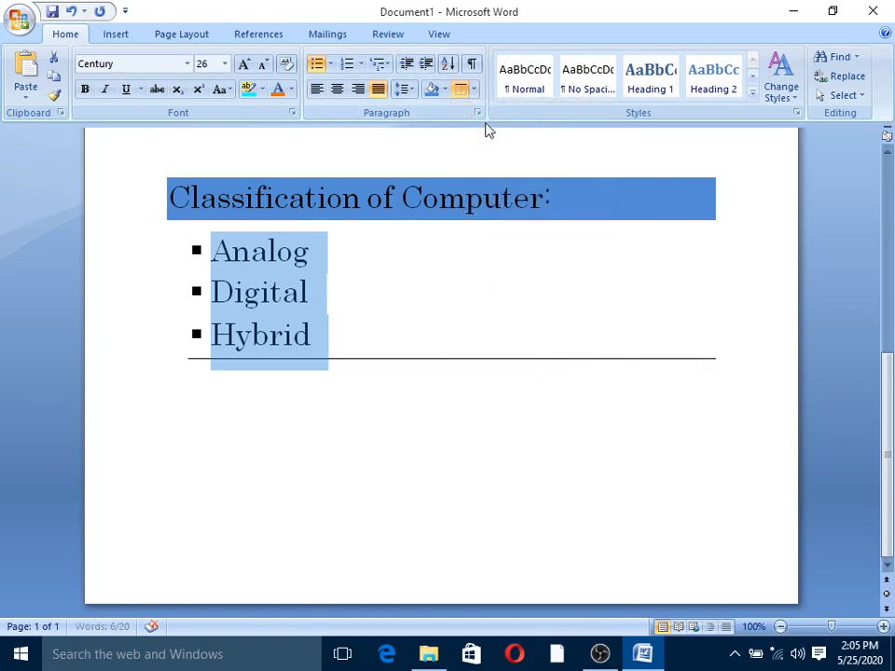
left_click(473, 91)
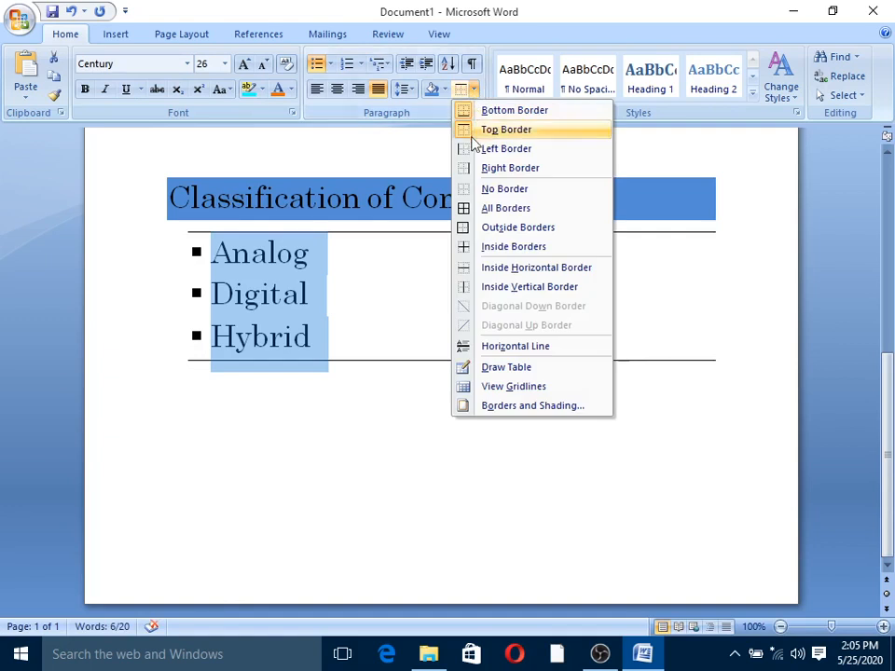
left_click(479, 150)
left_click(474, 94)
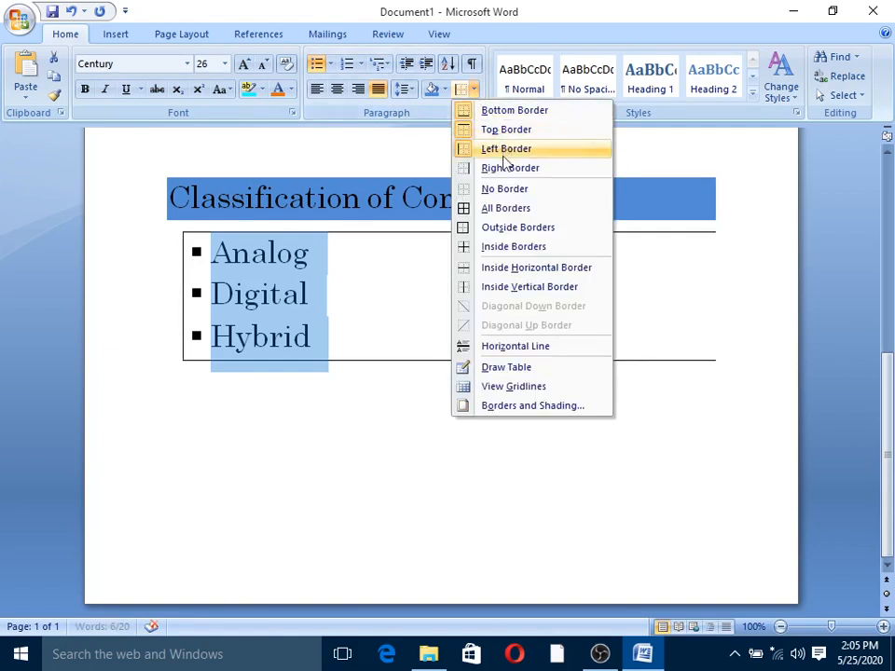
left_click(504, 168)
- Apply All Borders to the selected Analog, Digital and Hybrid list so each item is boxed
left_click(474, 92)
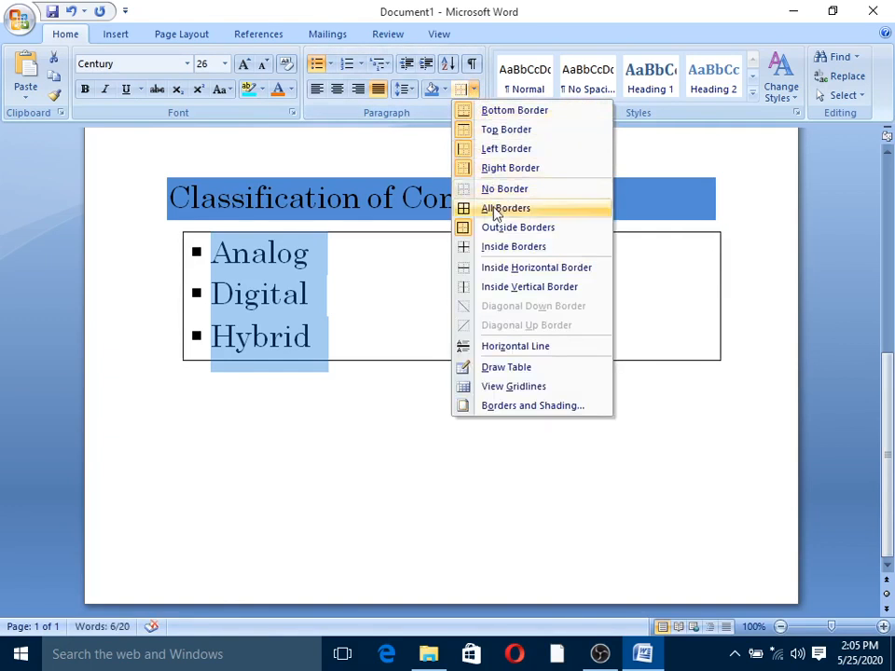
left_click(499, 209)
left_click(374, 436)
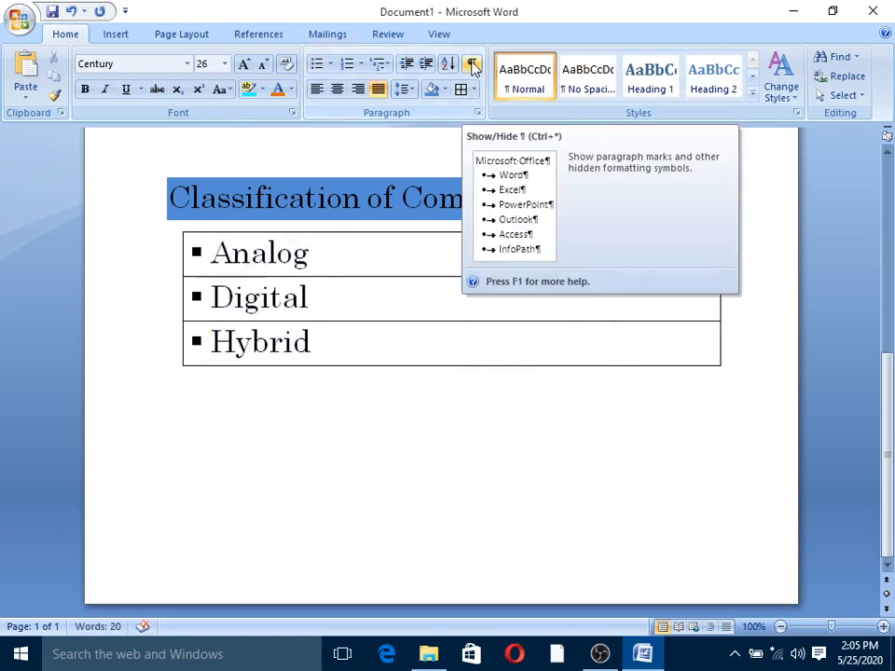
- Show the paragraph marks and other hidden formatting symbols throughout the document and look over the lines
scroll(363, 268, "up", 3)
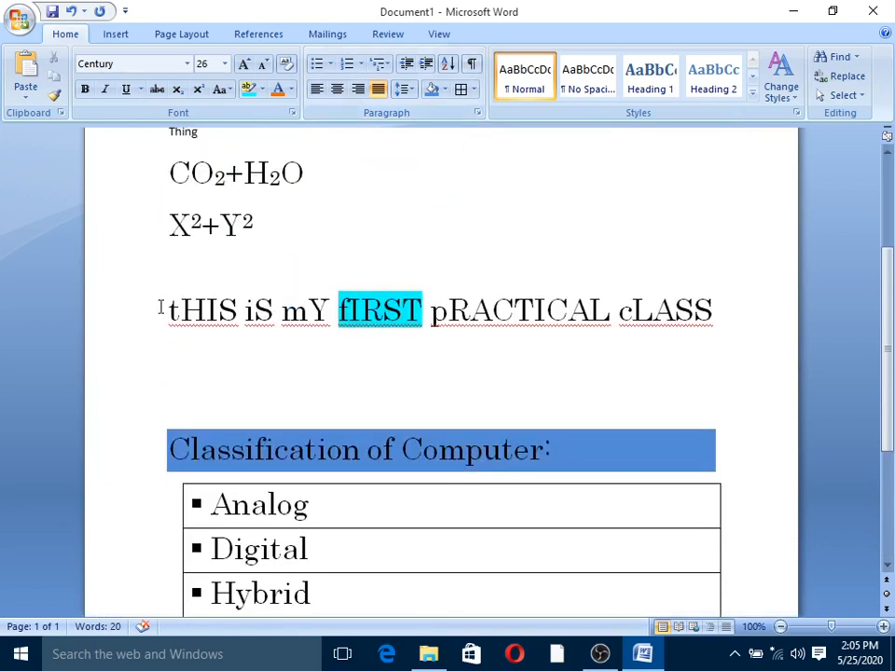
left_click(472, 63)
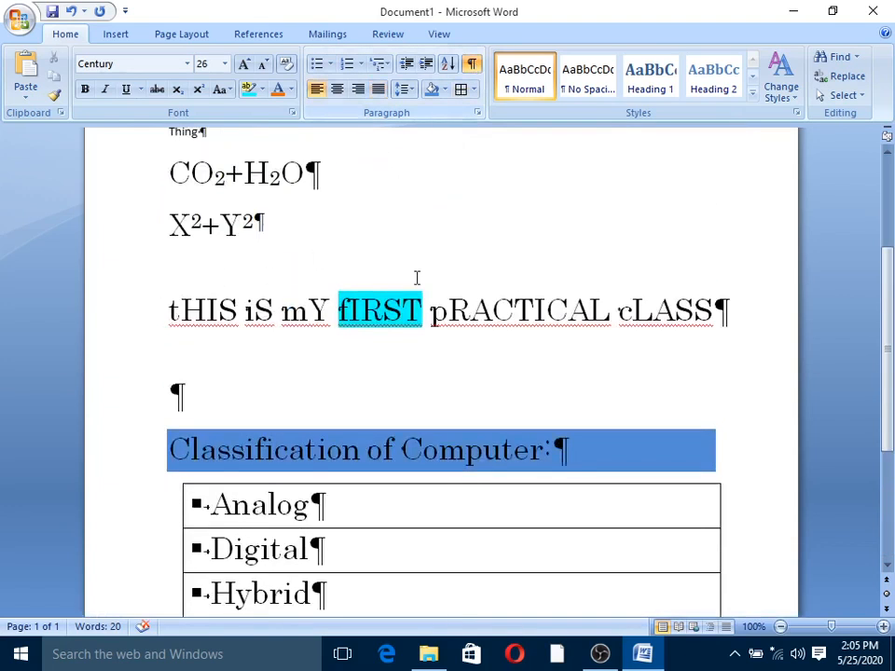
scroll(416, 324, "up", 2)
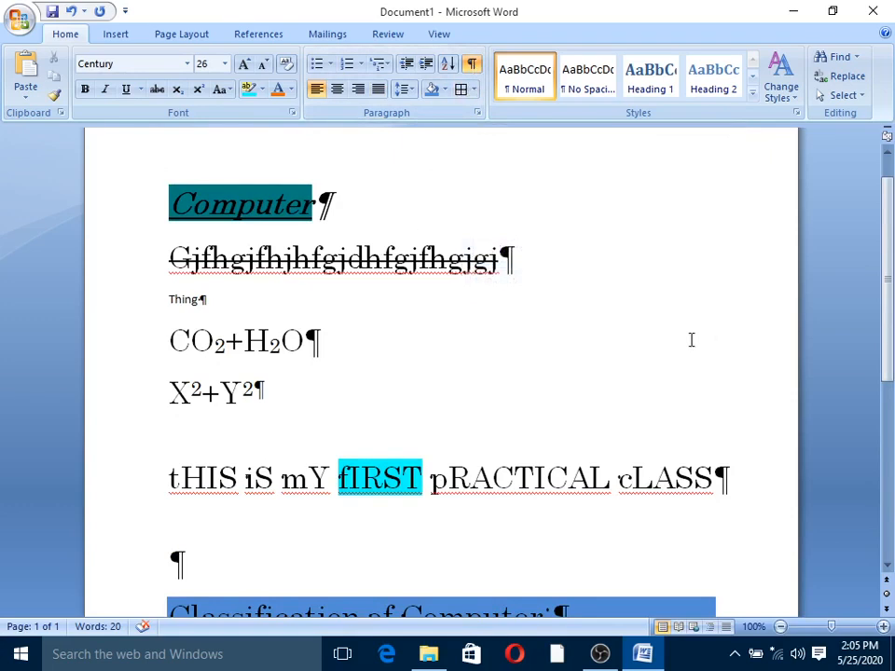
scroll(688, 338, "up", 1)
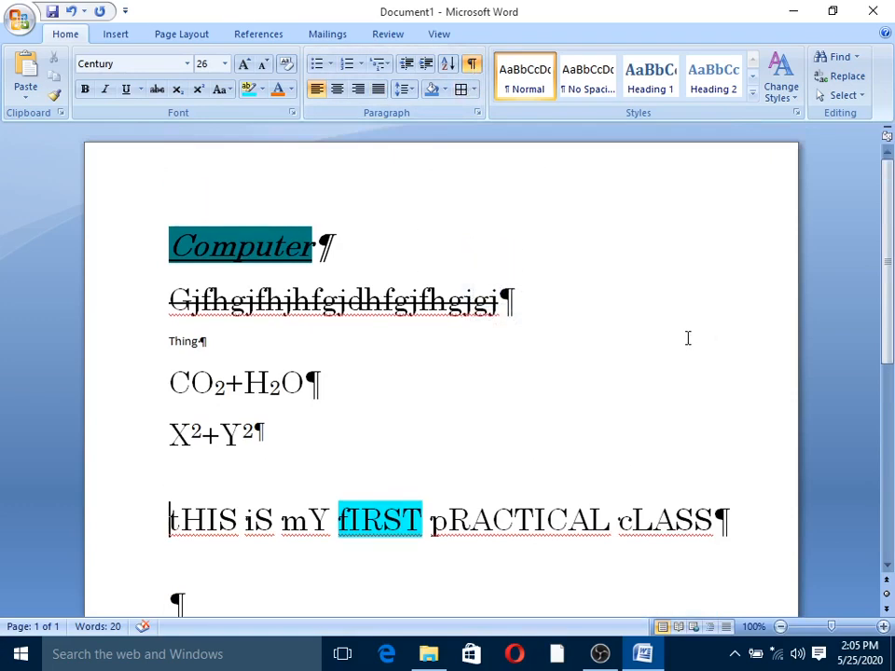
scroll(688, 339, "down", 5)
scroll(688, 339, "up", 5)
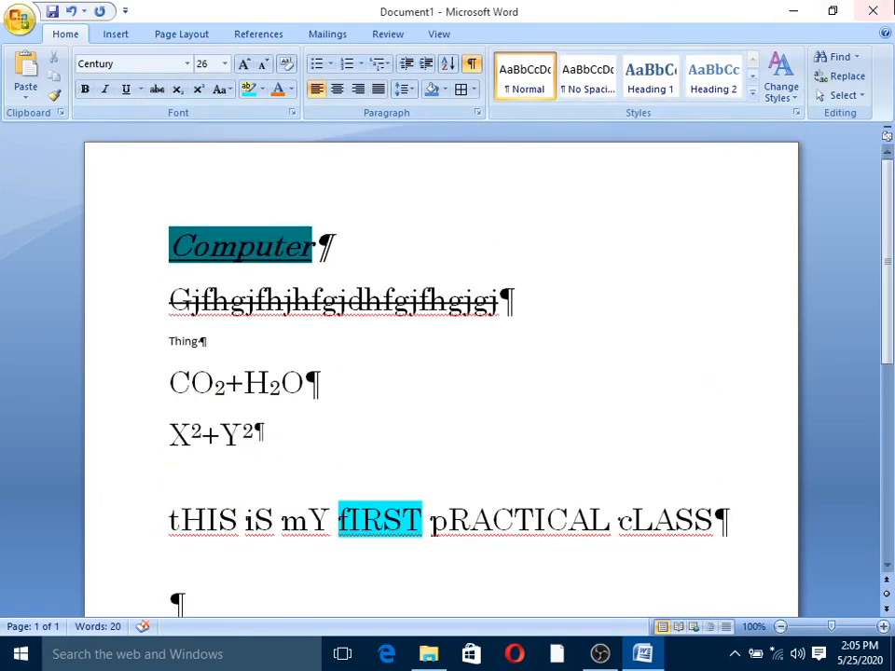
- View the document in Full Screen Reading view, showing two screens side by side, and close that view
scroll(894, 249, "down", 5)
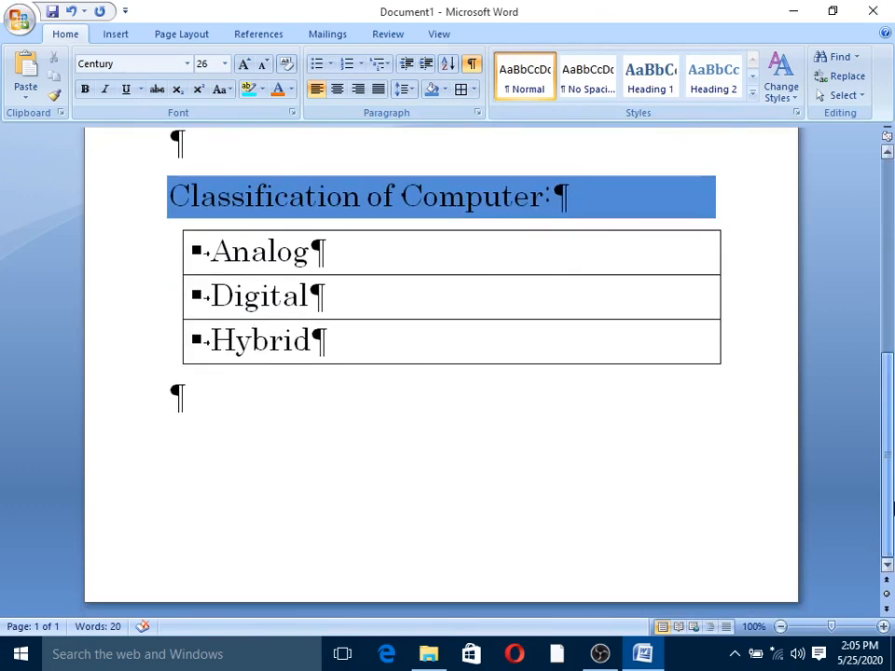
scroll(894, 250, "up", 5)
left_click_drag(892, 250, 892, 451)
left_click_drag(893, 530, 893, 330)
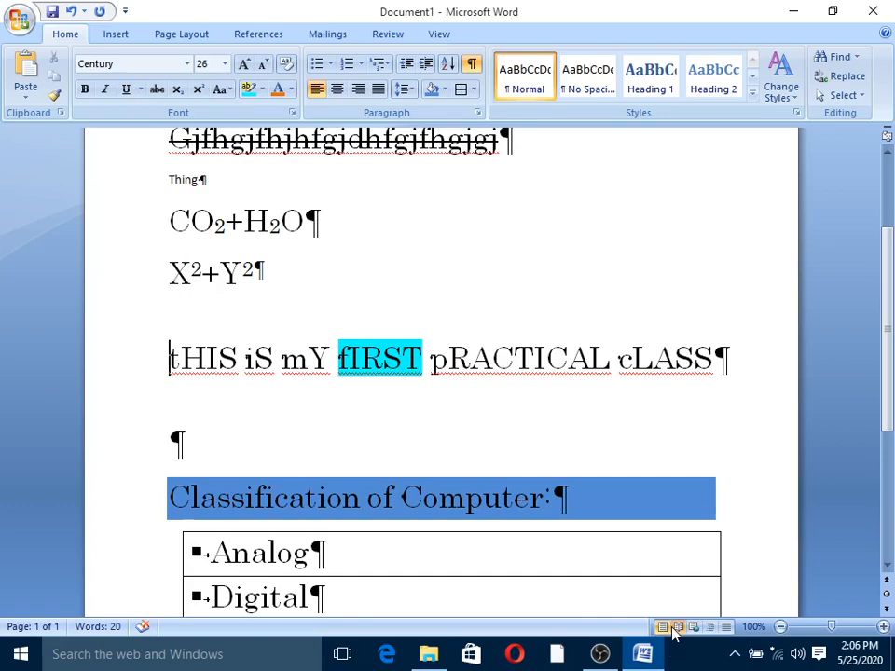
left_click(678, 627)
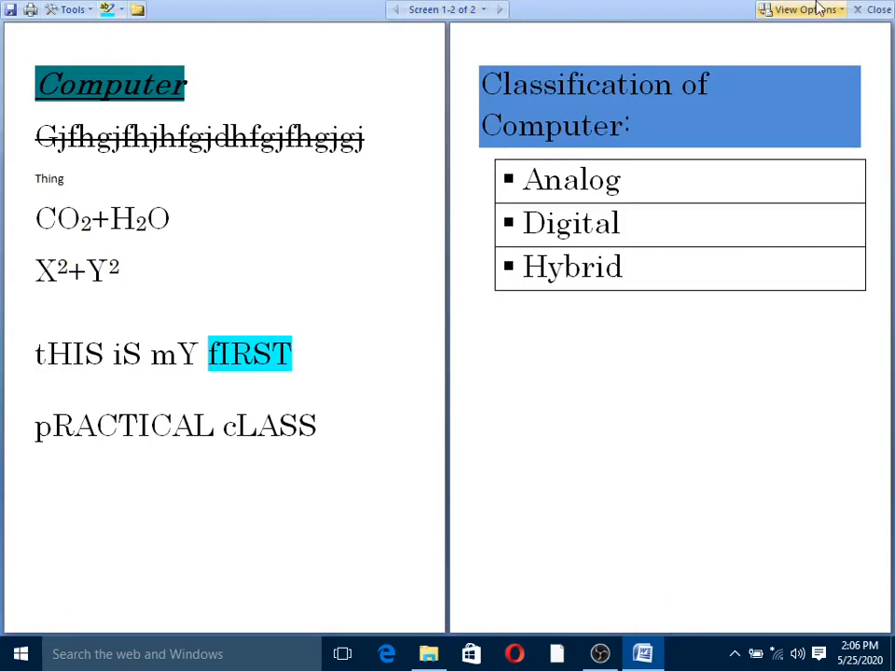
left_click(876, 10)
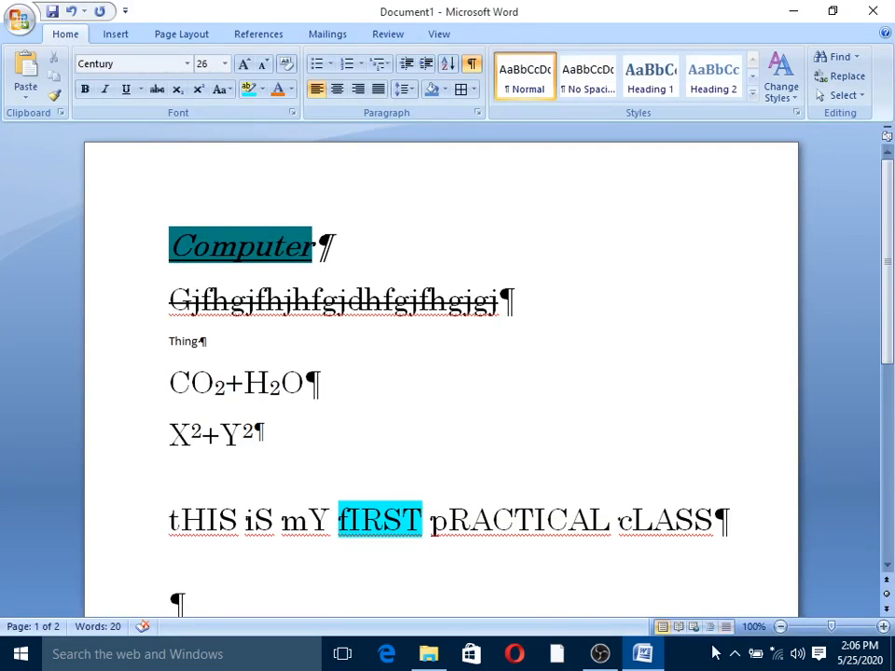
- Display the document in Web Layout and in Outline view, and close the outline
left_click(693, 627)
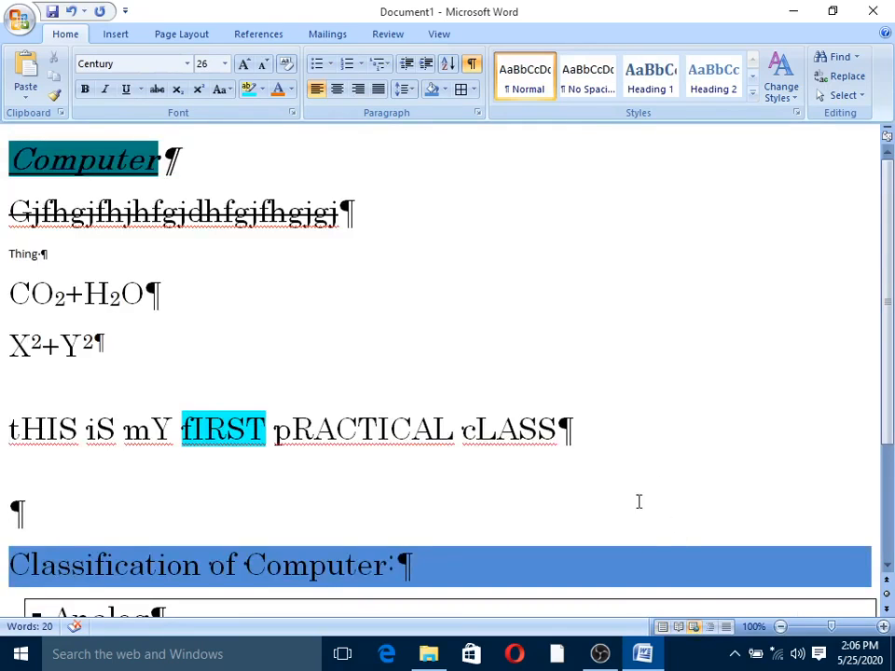
left_click(710, 627)
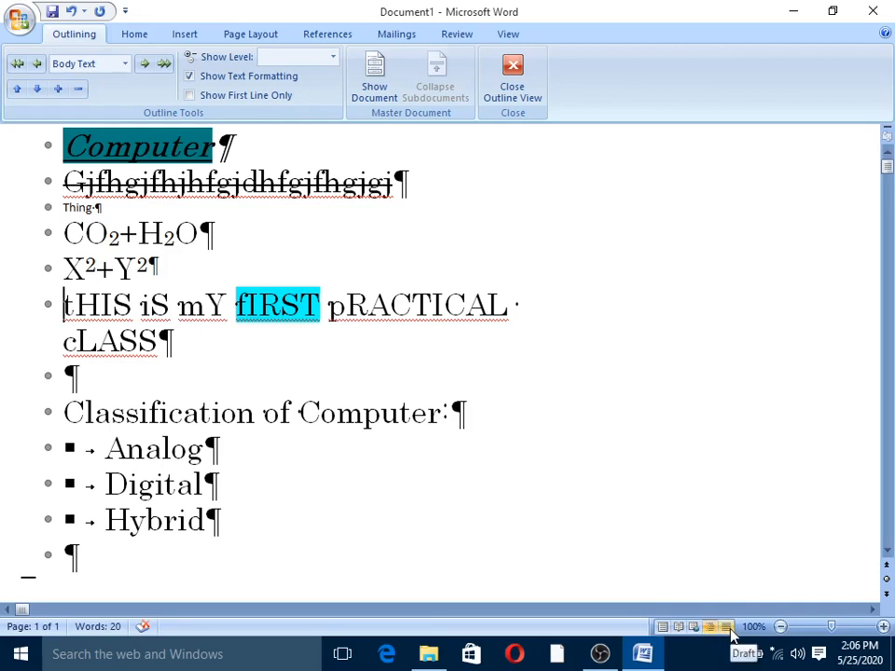
left_click(512, 62)
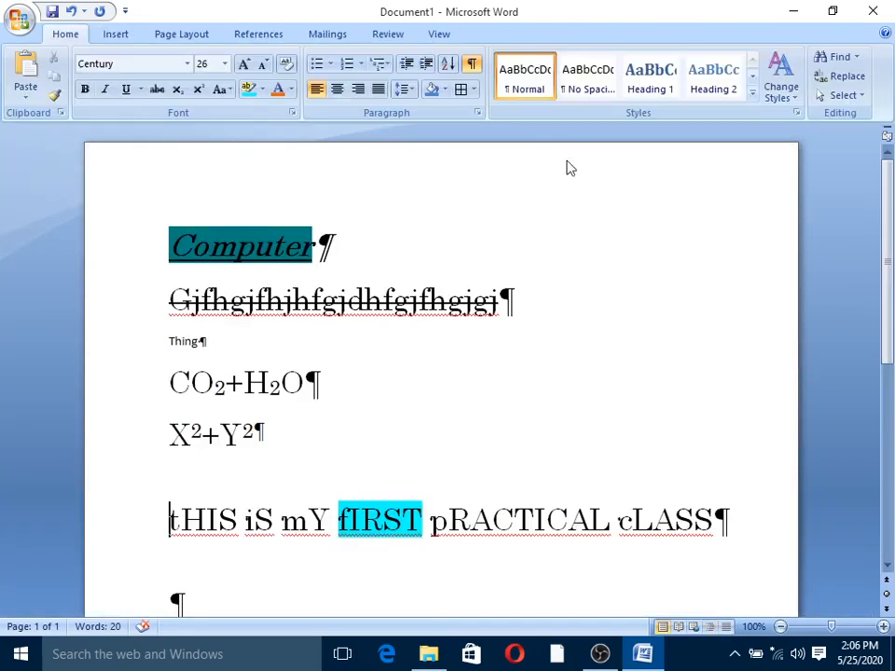
- Display the document in Draft view, return it to Print Layout and look over the page
left_click(728, 628)
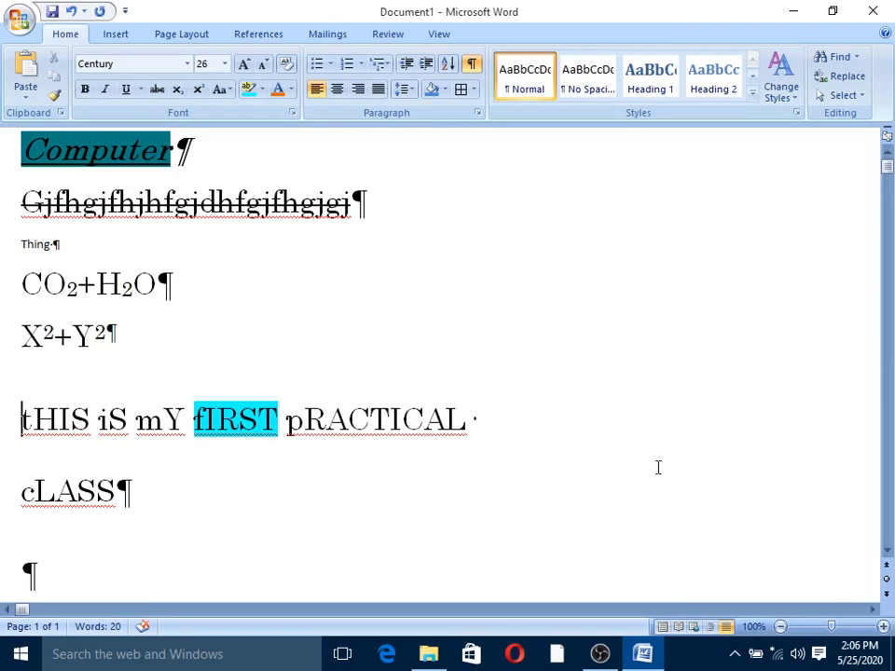
left_click(663, 627)
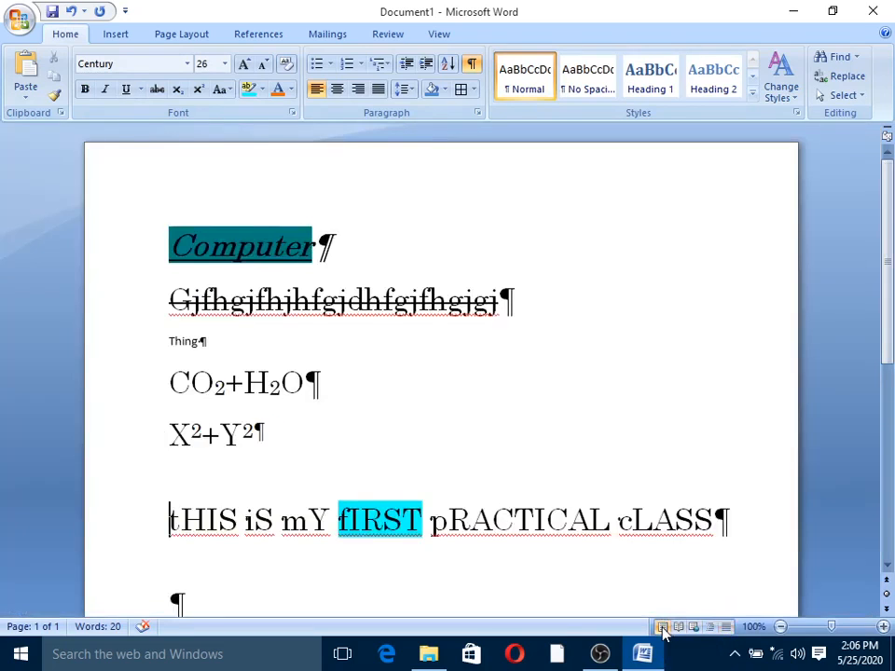
scroll(670, 419, "down", 2)
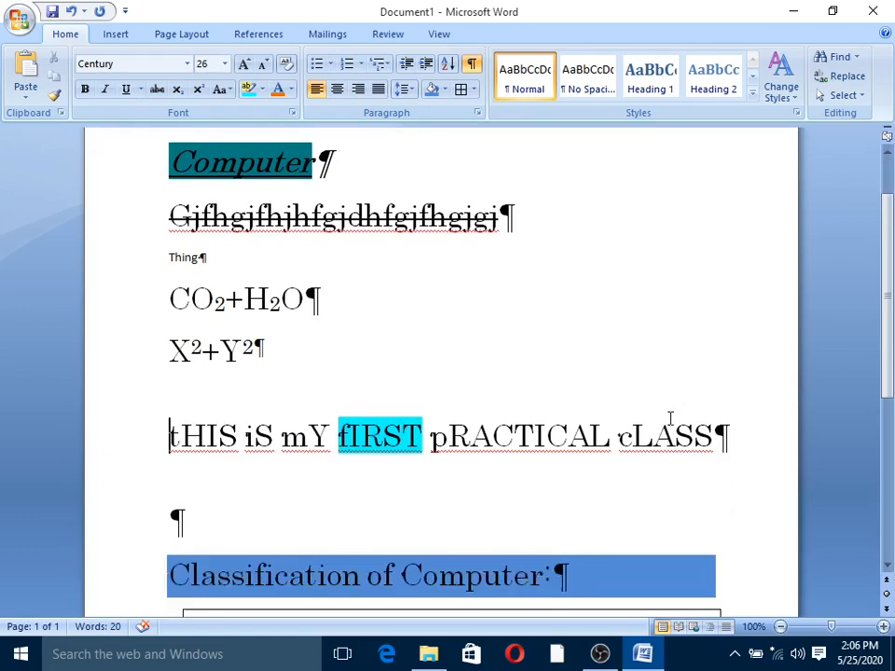
scroll(670, 418, "up", 2)
scroll(671, 417, "up", 3)
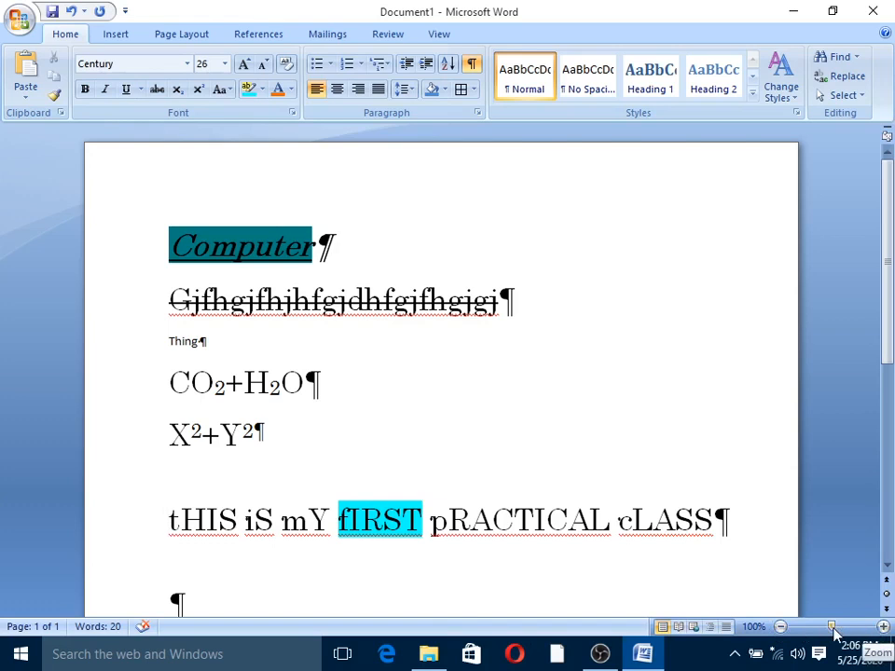
- Zoom the document out to 10%, in to 500% and back to 100%
left_click_drag(835, 632, 794, 638)
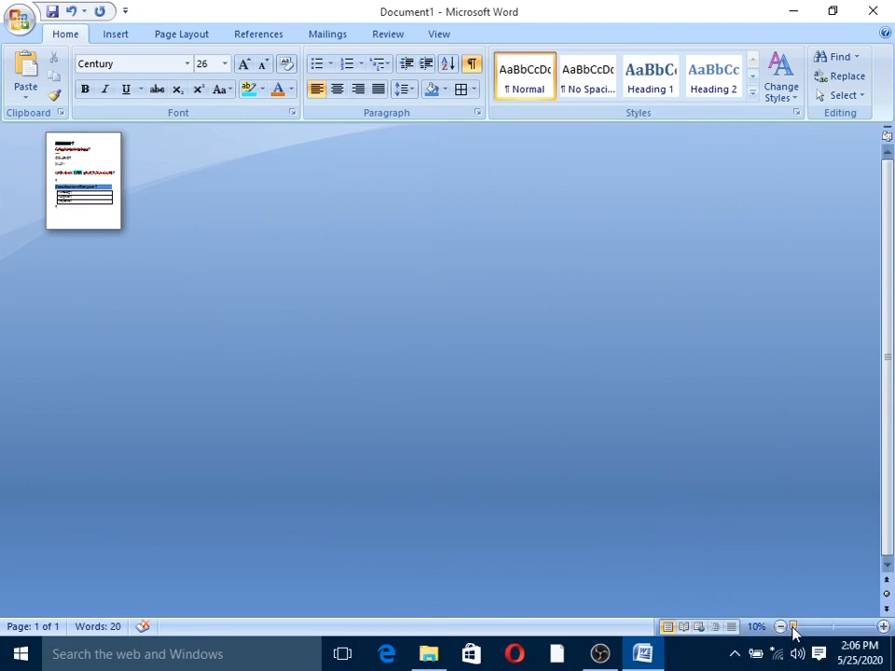
left_click_drag(794, 632, 872, 634)
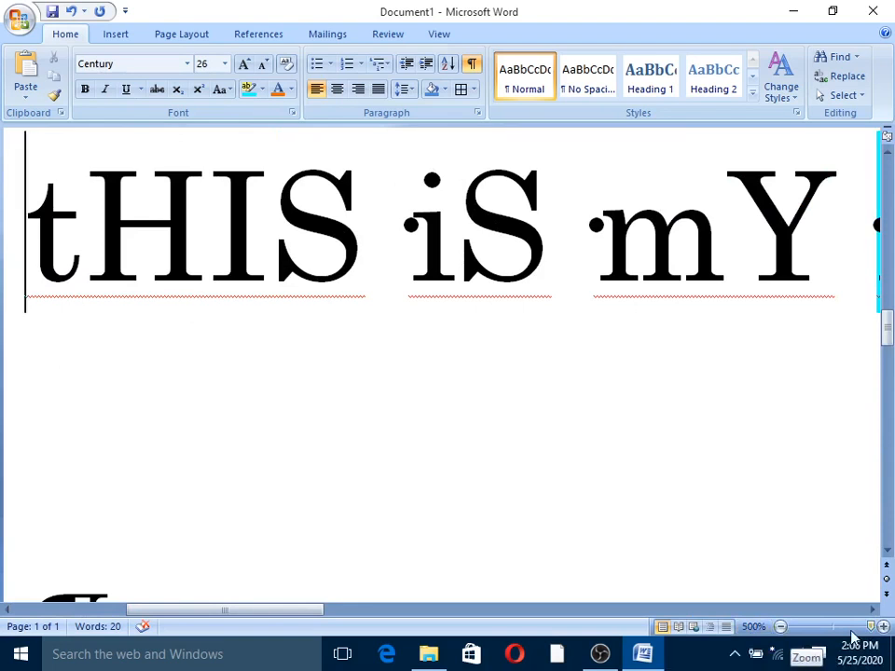
left_click_drag(873, 630, 833, 631)
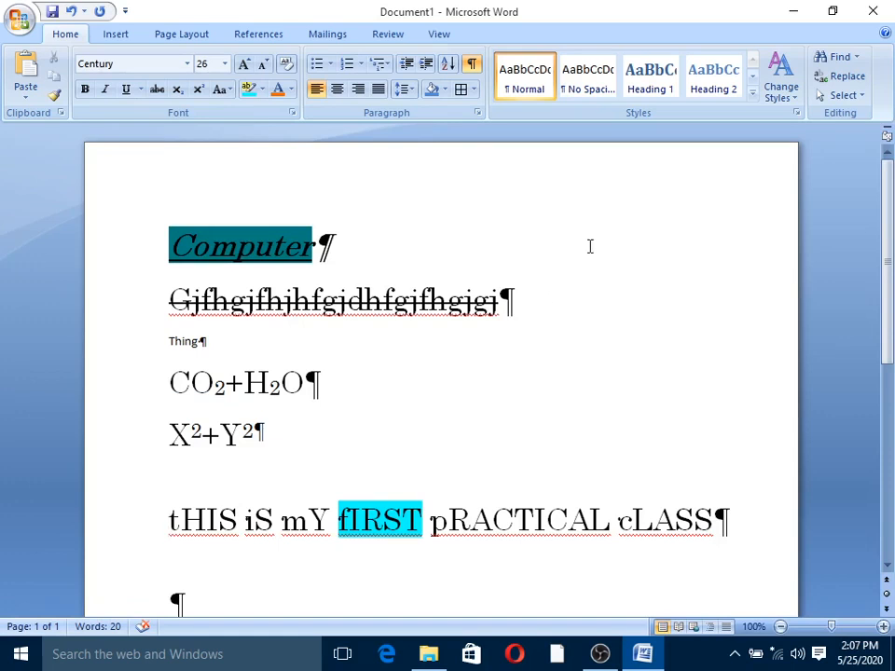
left_click(601, 655)
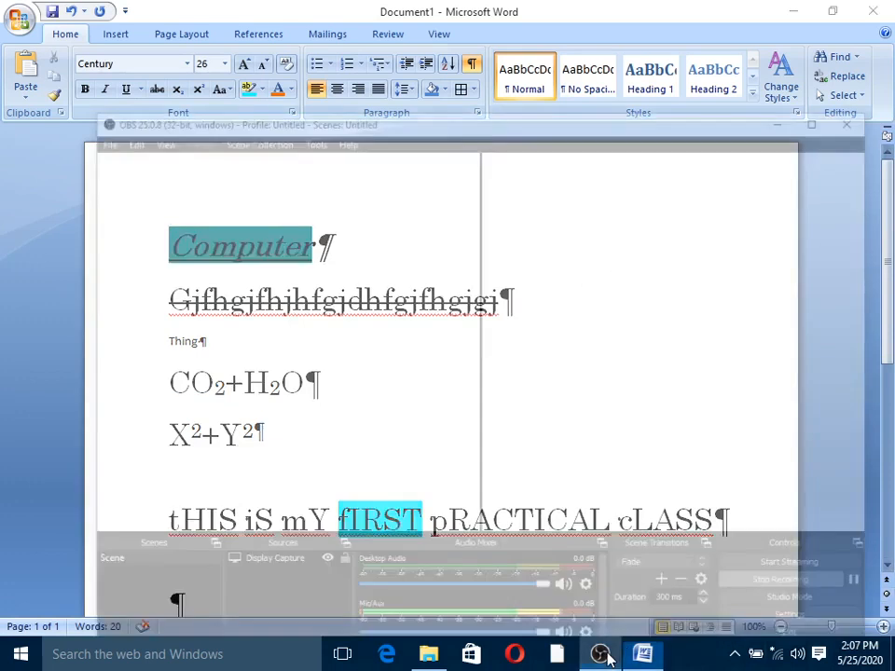